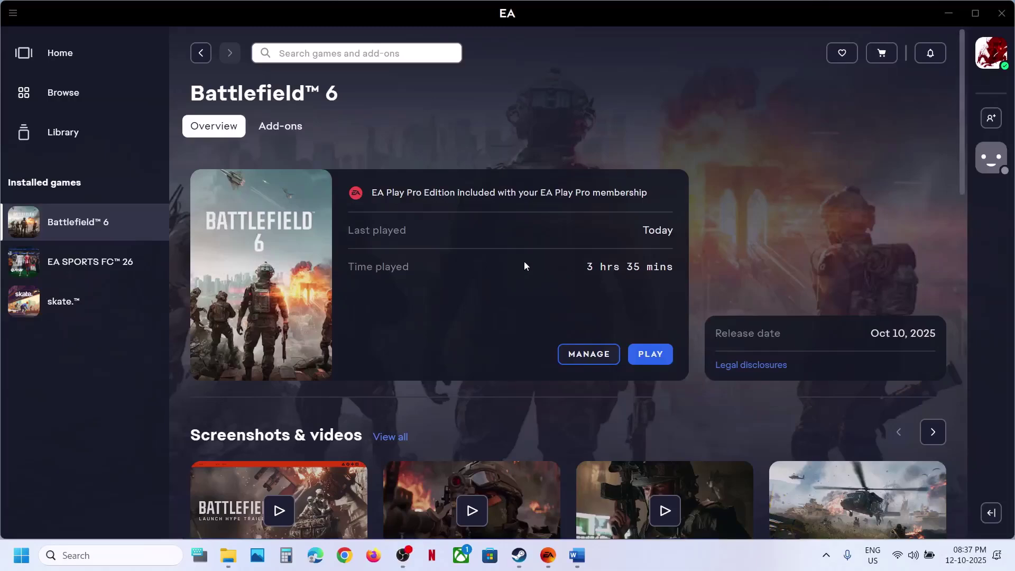
Launch Notepad from Windows search using 'note'
click(121, 555)
text(note)
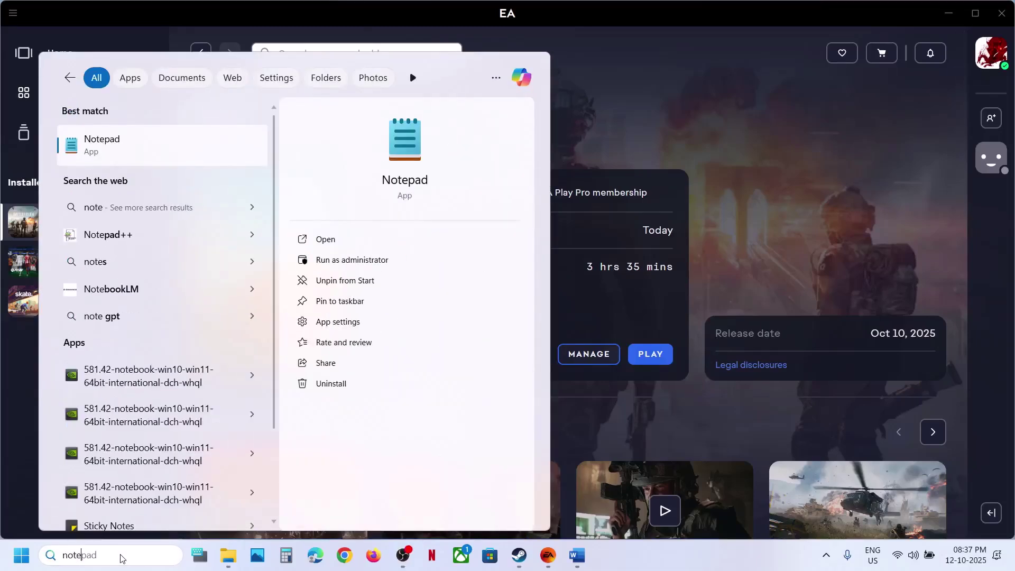
key(Return)
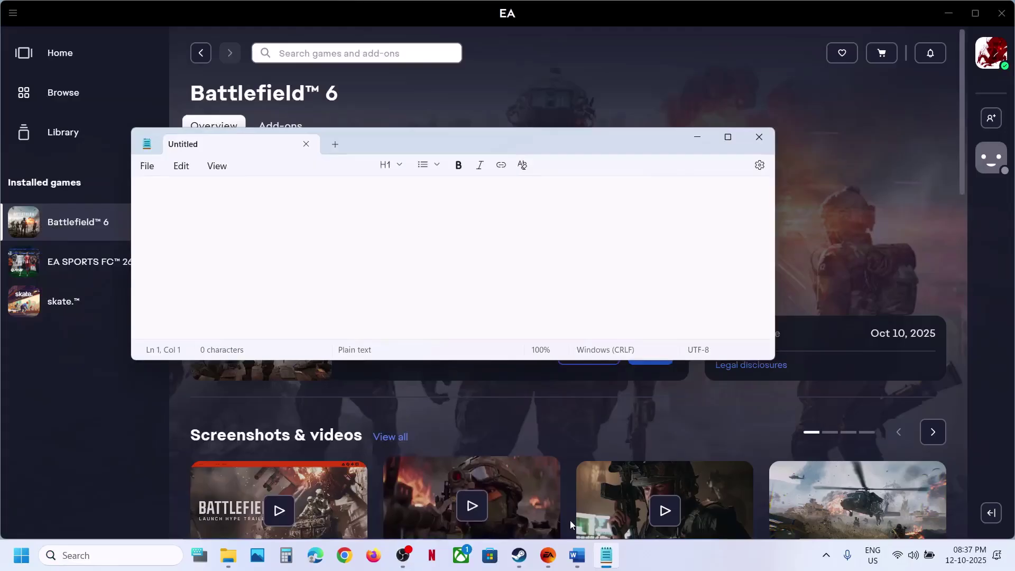
Copy the five Thread setting lines from Word into Notepad, starting with Thread.ProcessorCount 12
click(576, 555)
drag(332, 285, 55, 170)
right_click(55, 170)
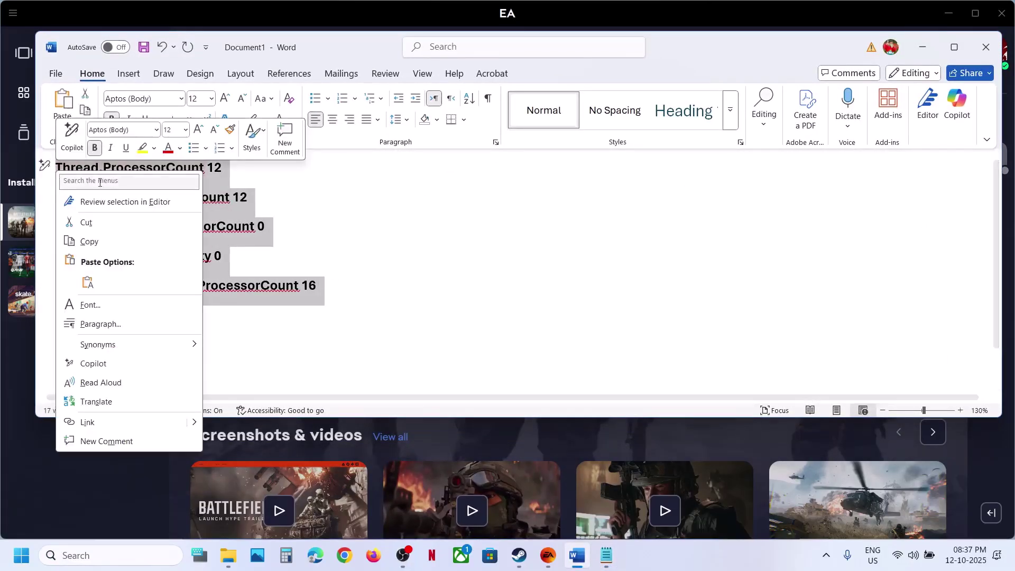
click(94, 240)
click(607, 552)
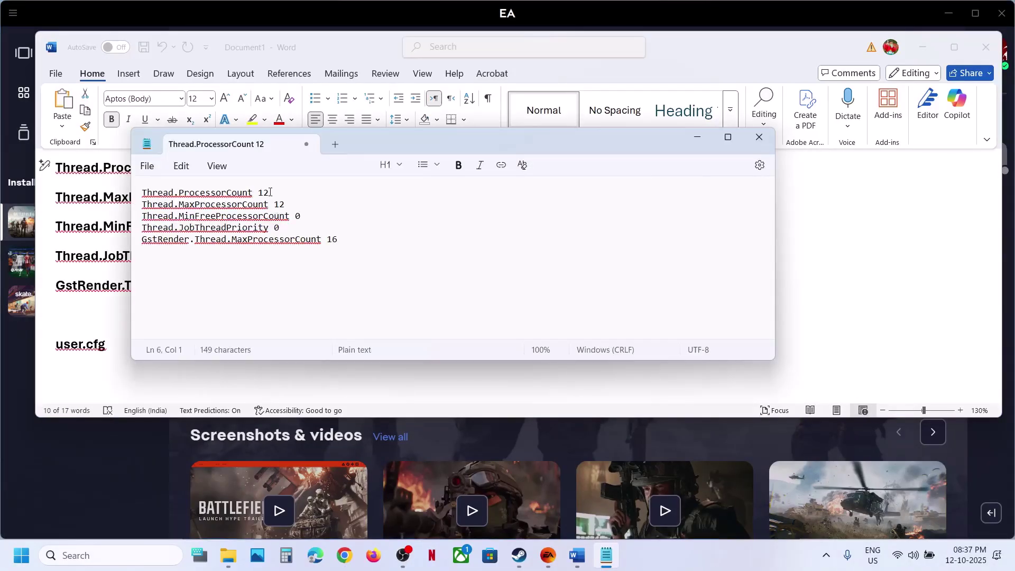
drag(270, 191, 261, 193)
click(286, 204)
drag(284, 203, 280, 203)
drag(340, 239, 328, 239)
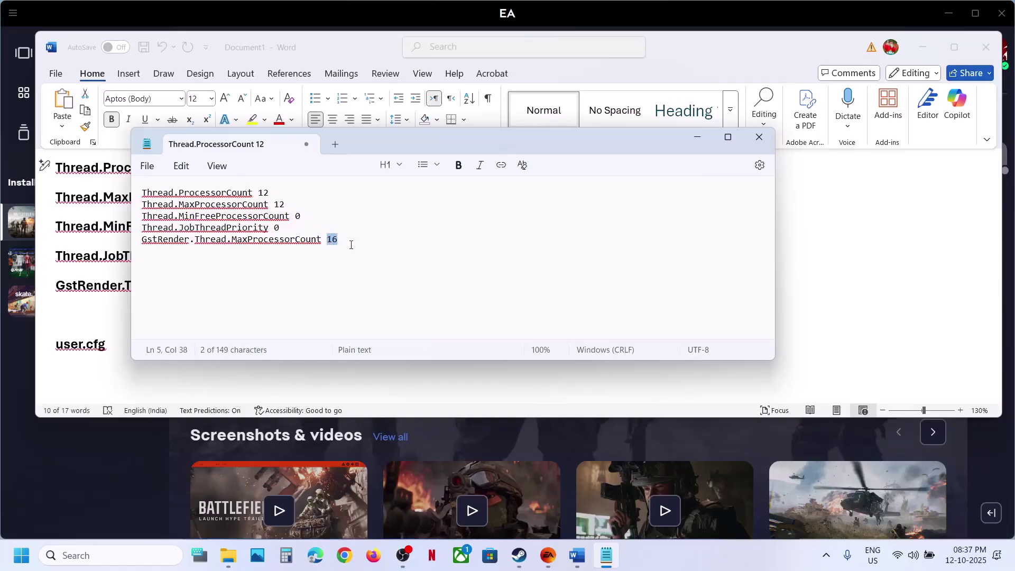
right_click(731, 561)
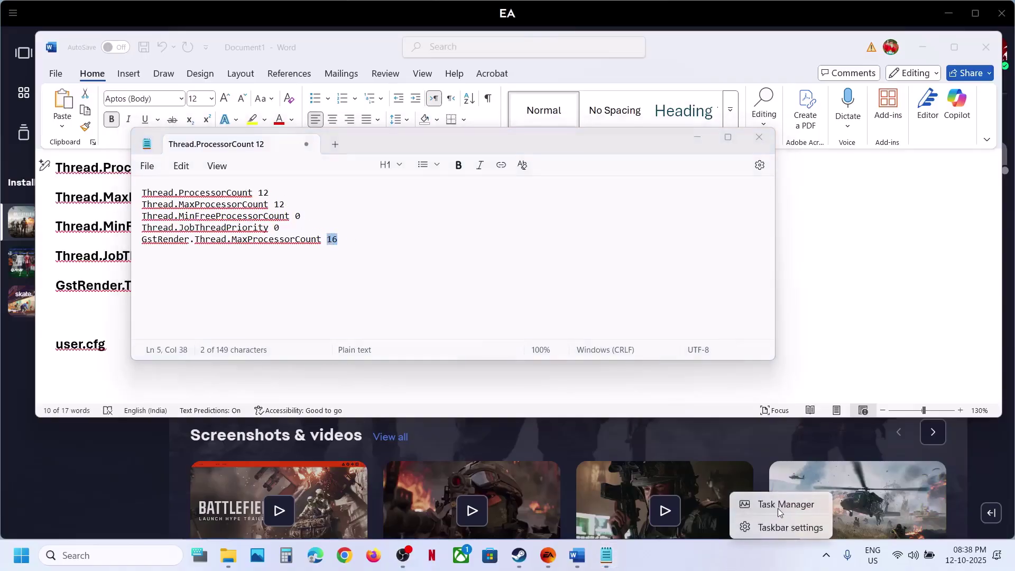
right_click(14, 560)
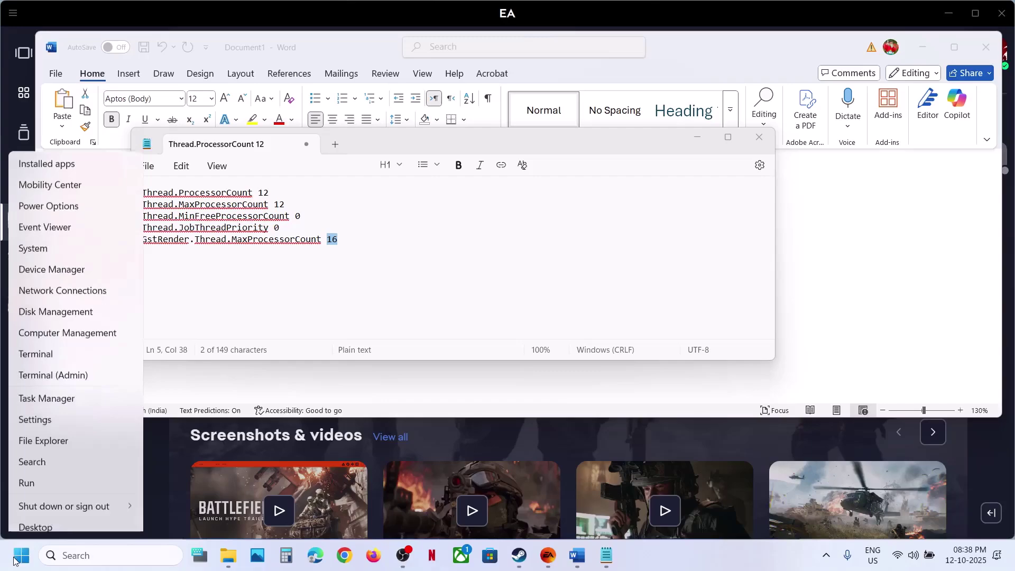
Check Task Manager's CPU performance page (12 cores, 16 logical processors), then return to Notepad
click(52, 397)
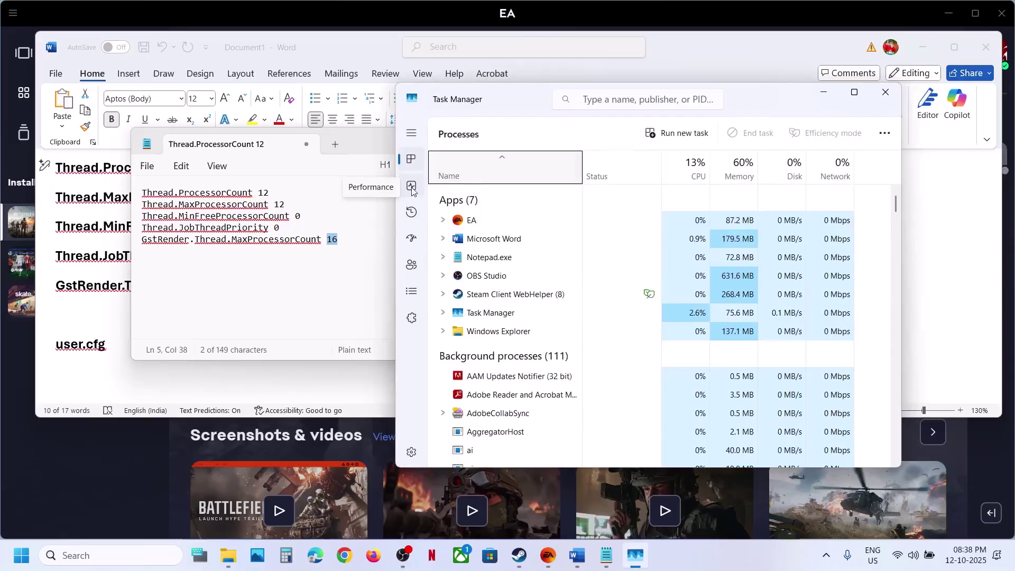
click(412, 188)
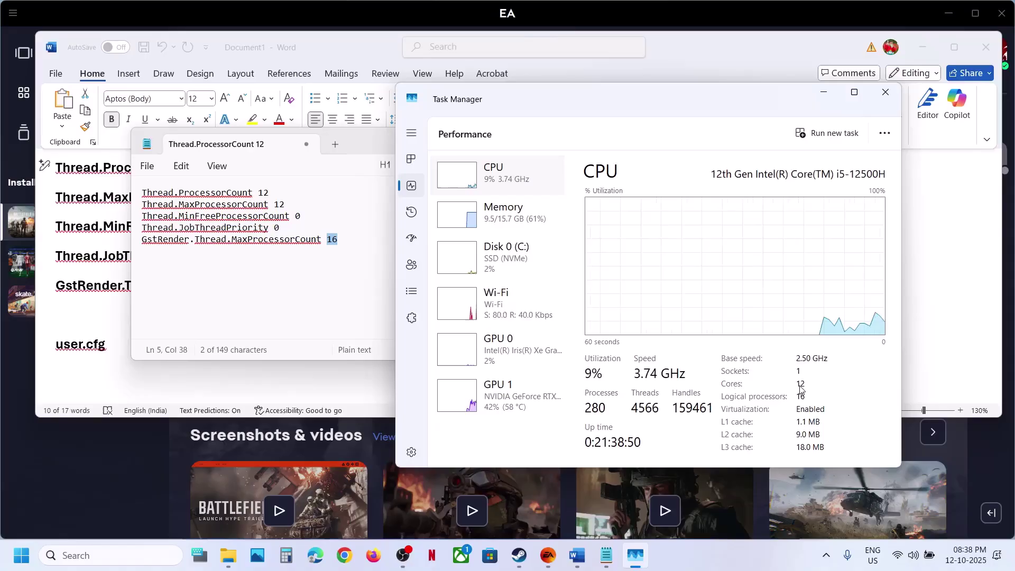
click(276, 194)
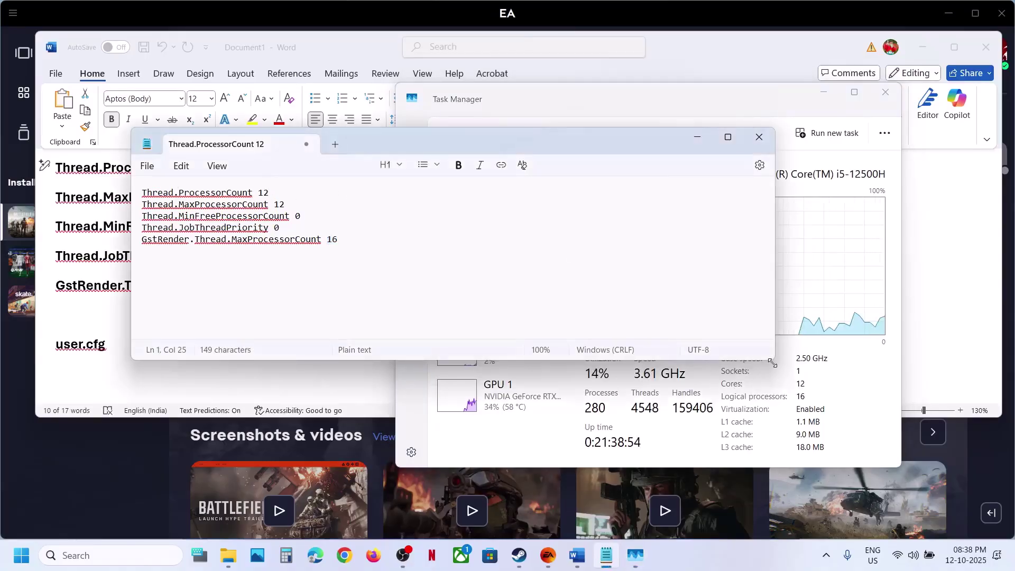
Compare the Notepad thread values (ProcessorCount 12, MaxProcessorCount 12, GstRender 16) with the CPU details
click(809, 393)
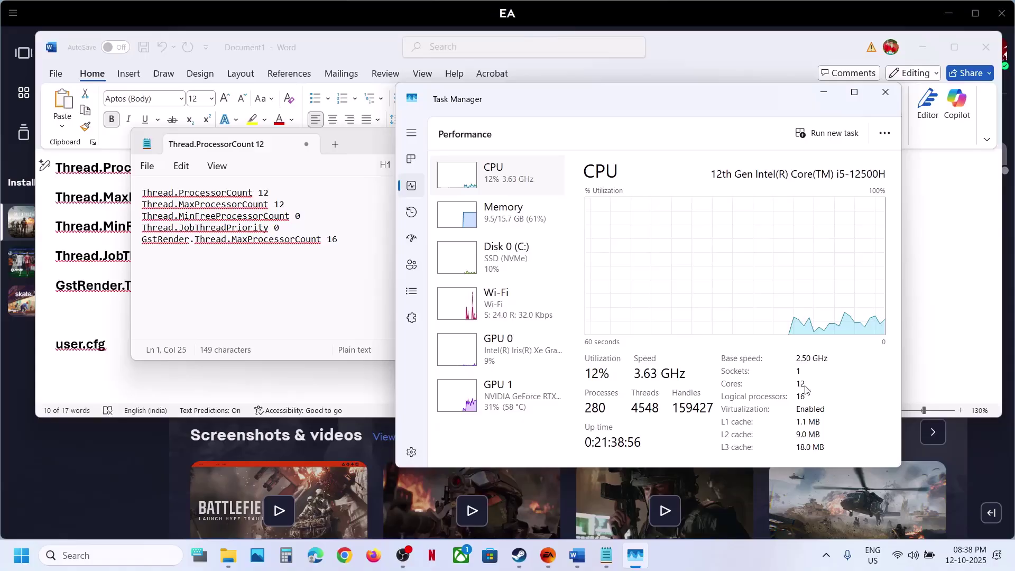
click(279, 194)
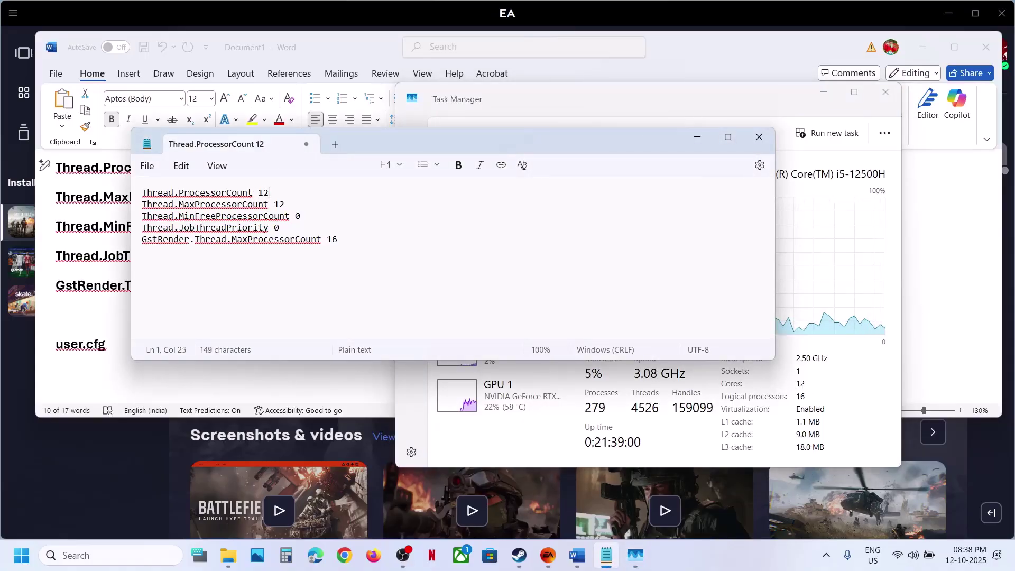
click(288, 204)
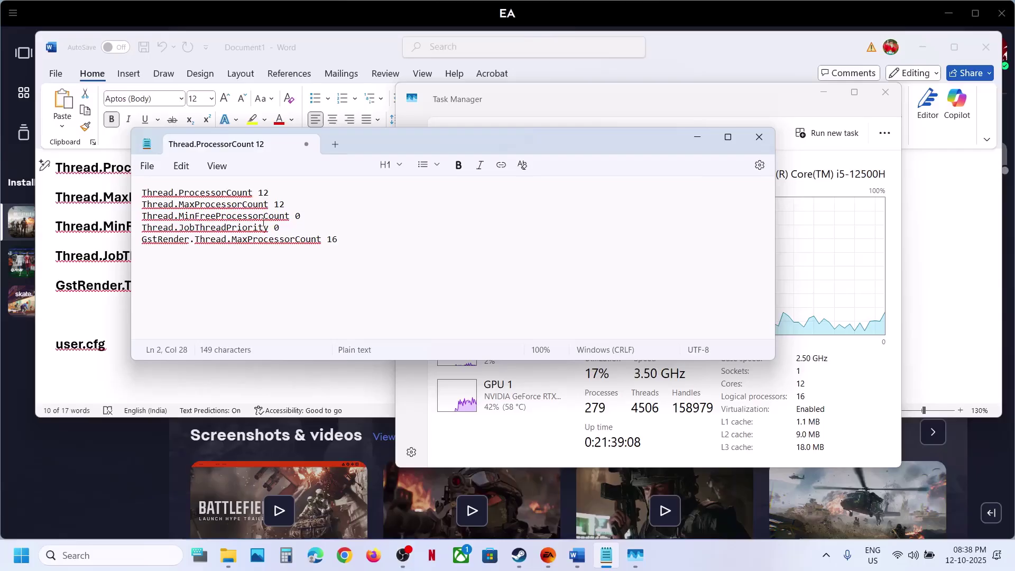
drag(301, 215, 273, 216)
click(281, 228)
drag(141, 228, 227, 239)
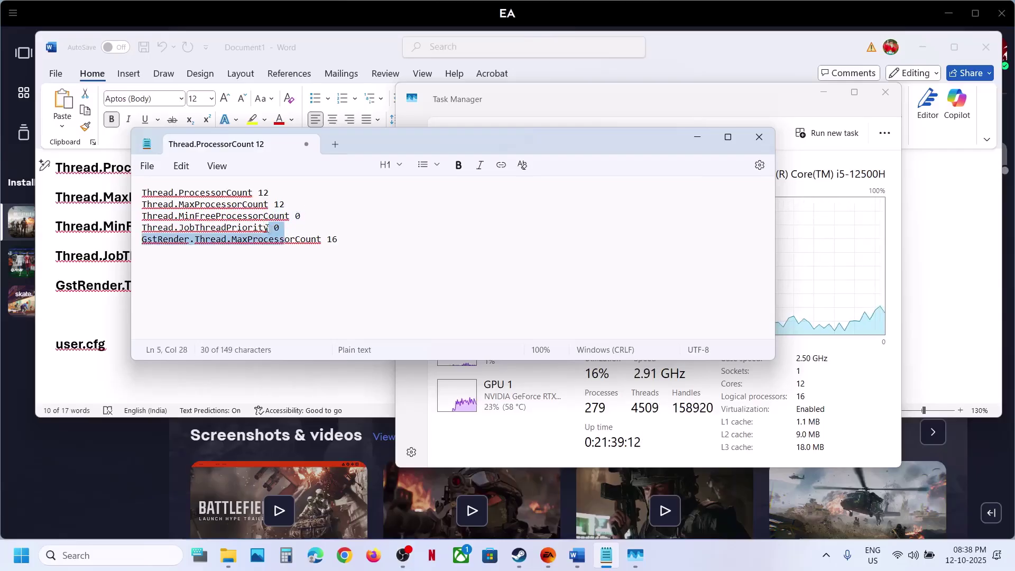
click(267, 228)
click(347, 239)
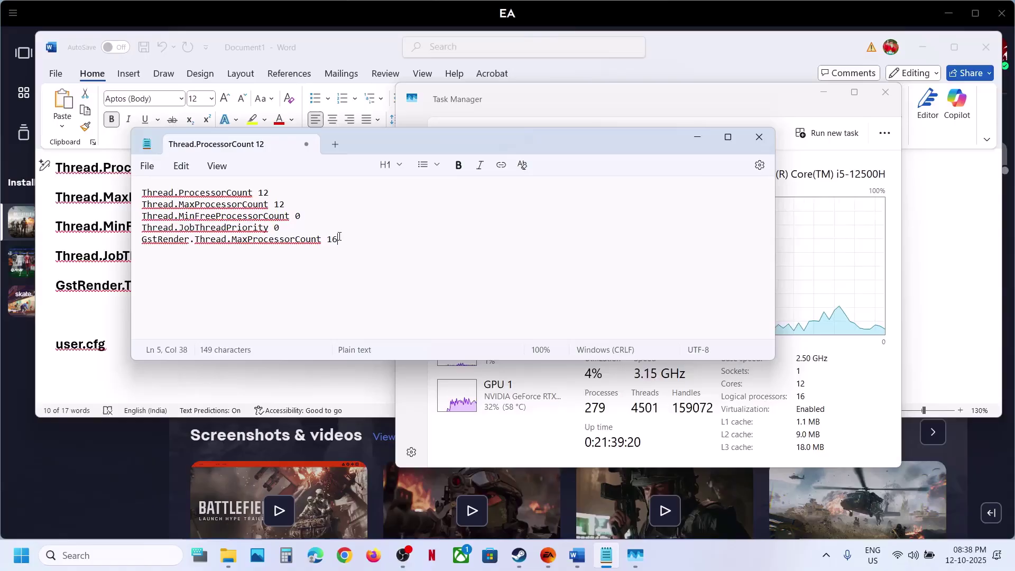
drag(335, 240, 142, 192)
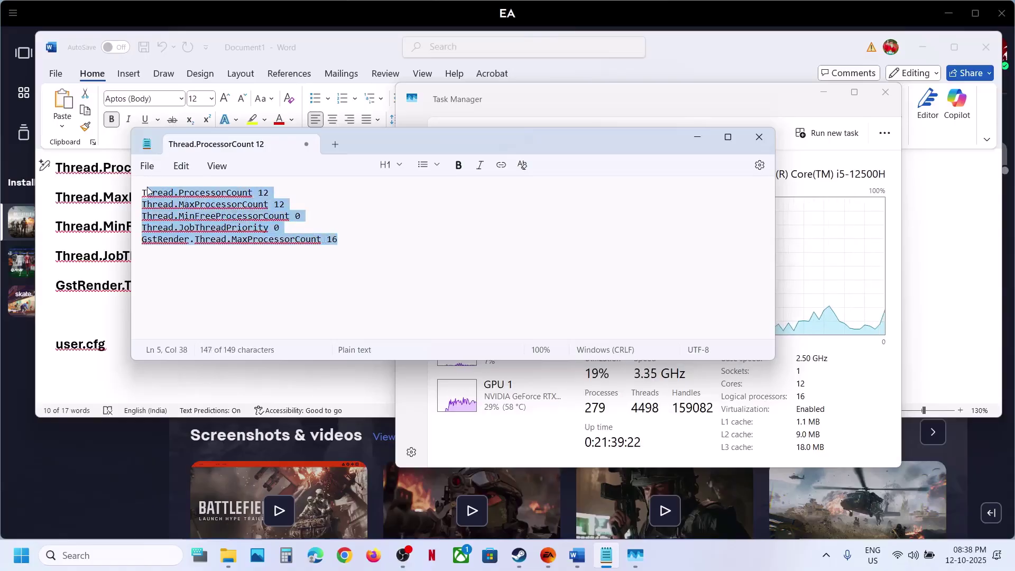
click(385, 219)
Save the settings to the Desktop as user.cfg with Save as type set to All files
click(145, 166)
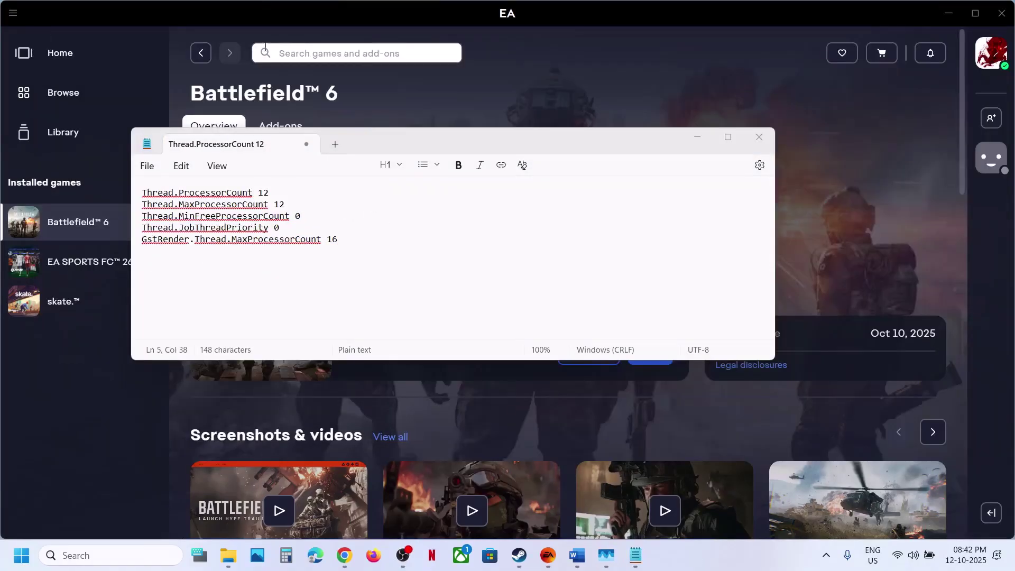
click(147, 166)
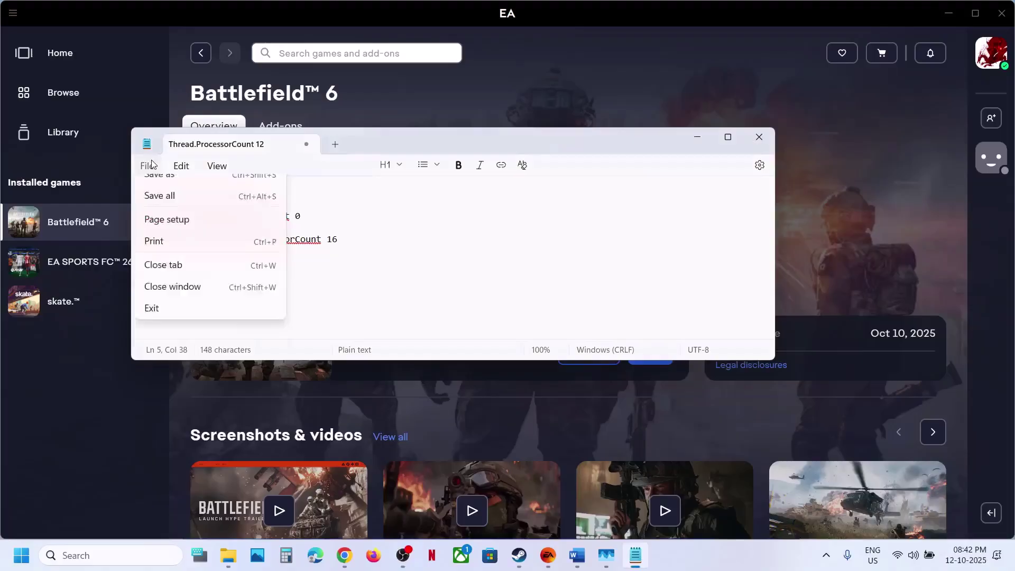
click(169, 324)
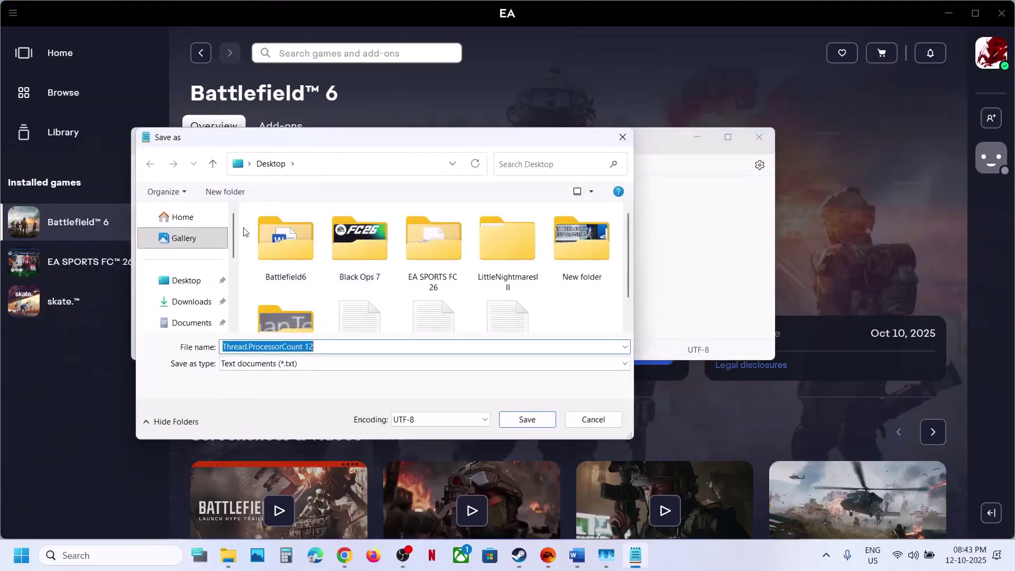
click(194, 288)
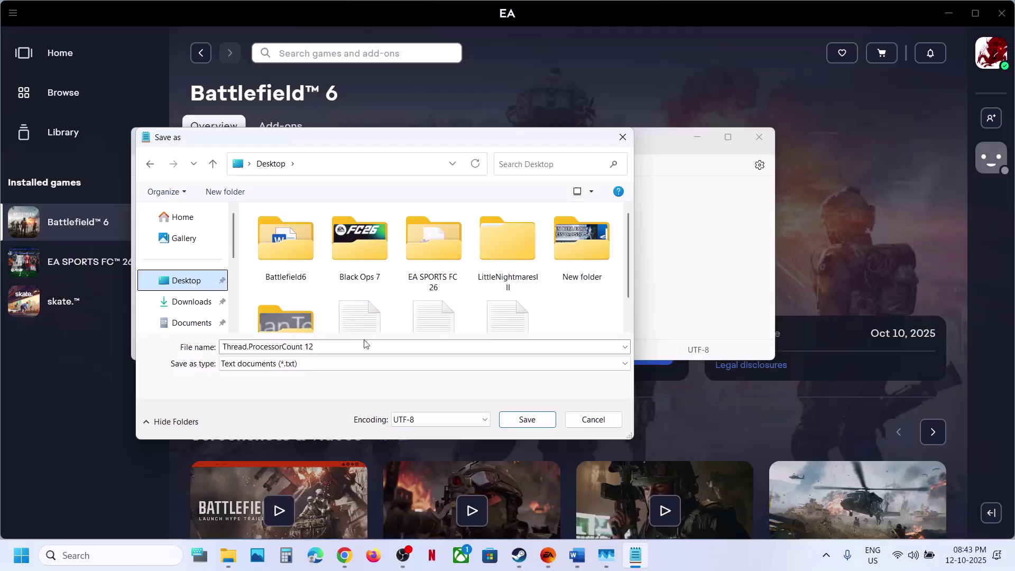
click(345, 344)
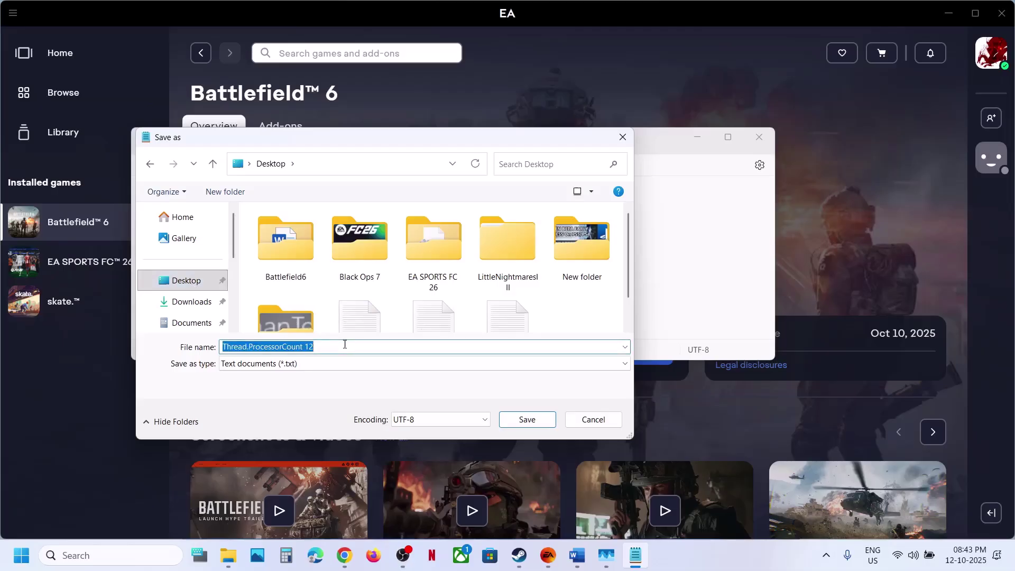
text(user.cfg)
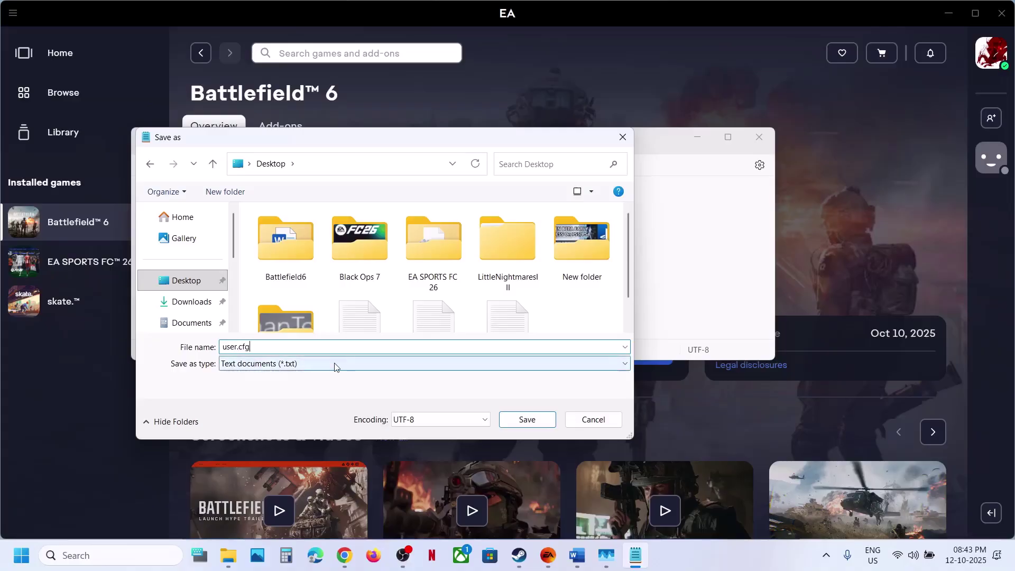
click(335, 363)
click(279, 394)
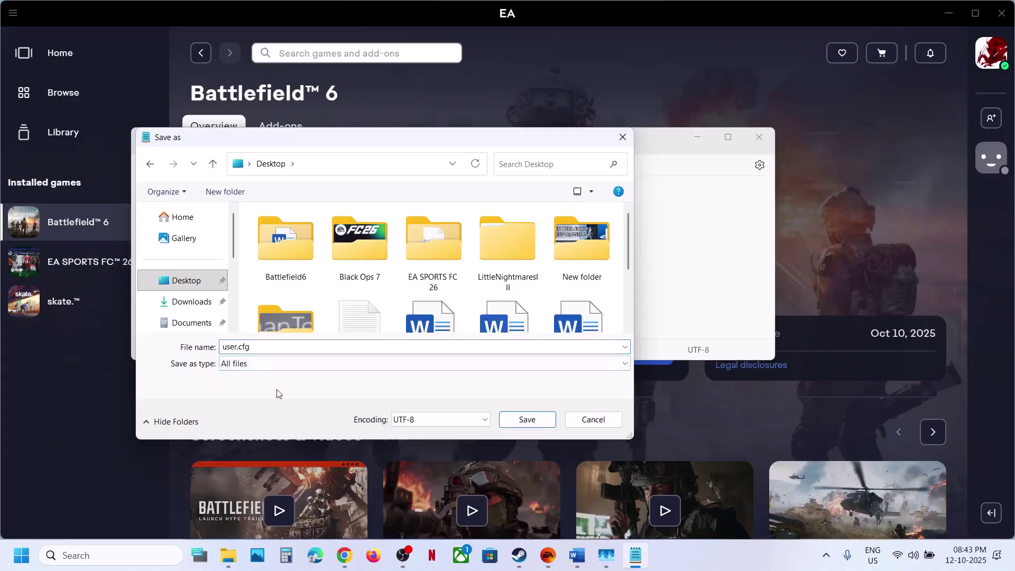
click(528, 420)
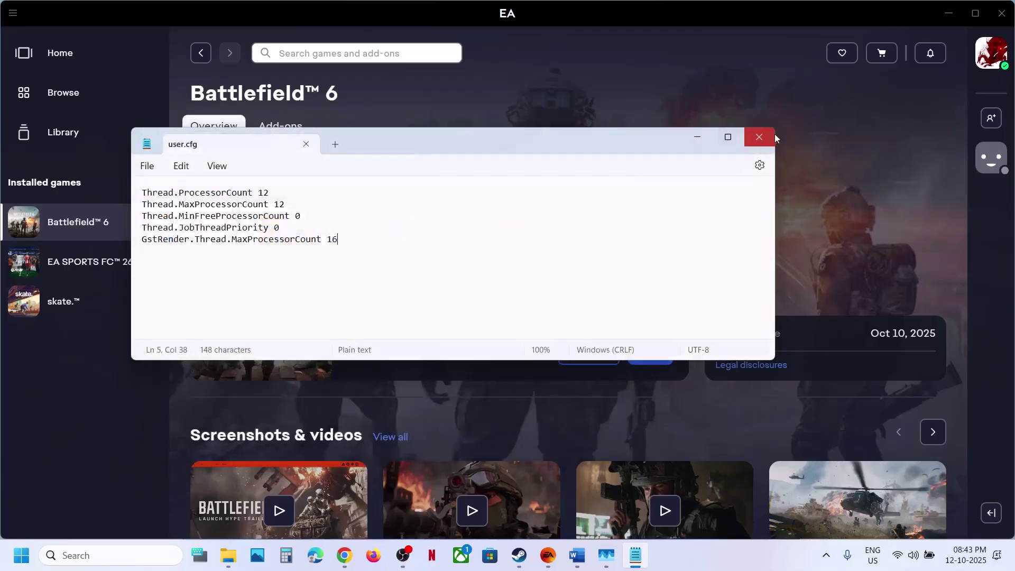
Close Notepad and copy the user.cfg file from the Desktop
click(768, 136)
key(super+d)
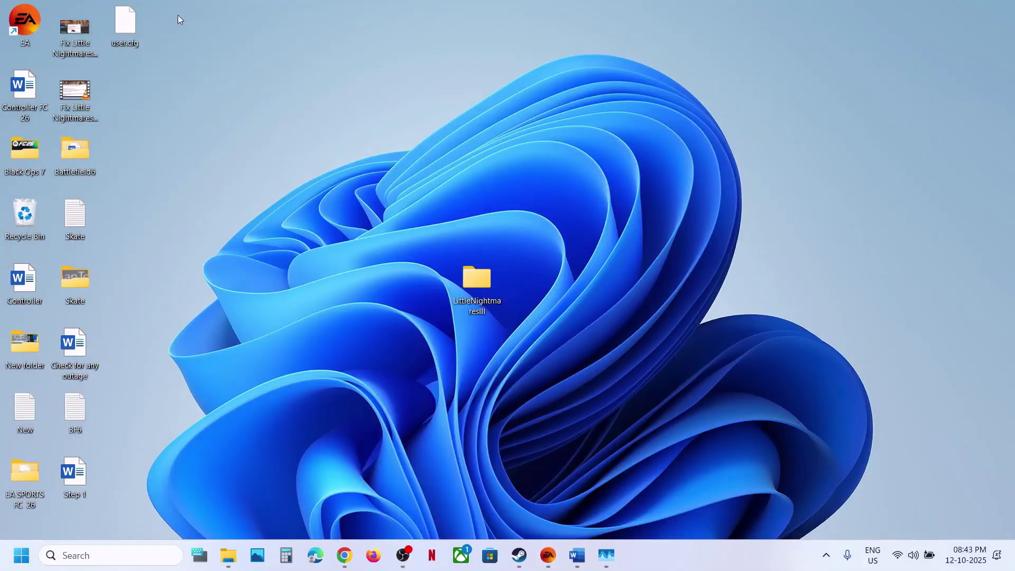
drag(130, 30, 326, 112)
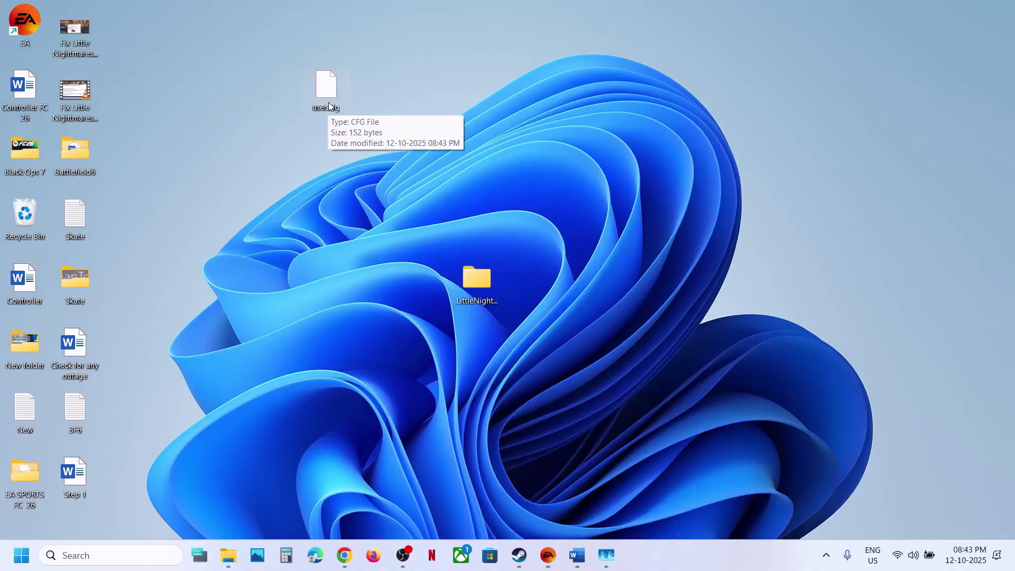
right_click(331, 93)
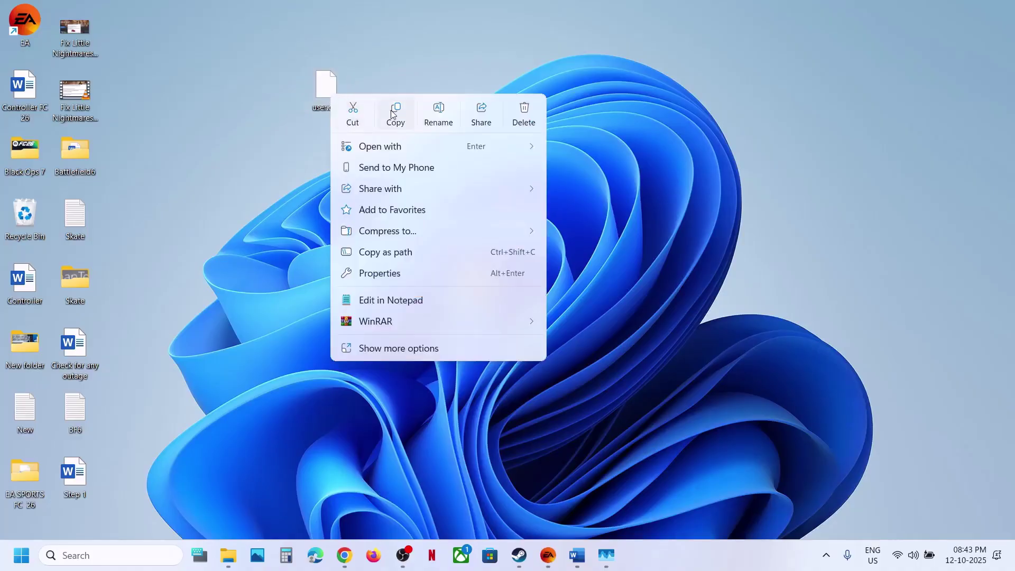
click(393, 111)
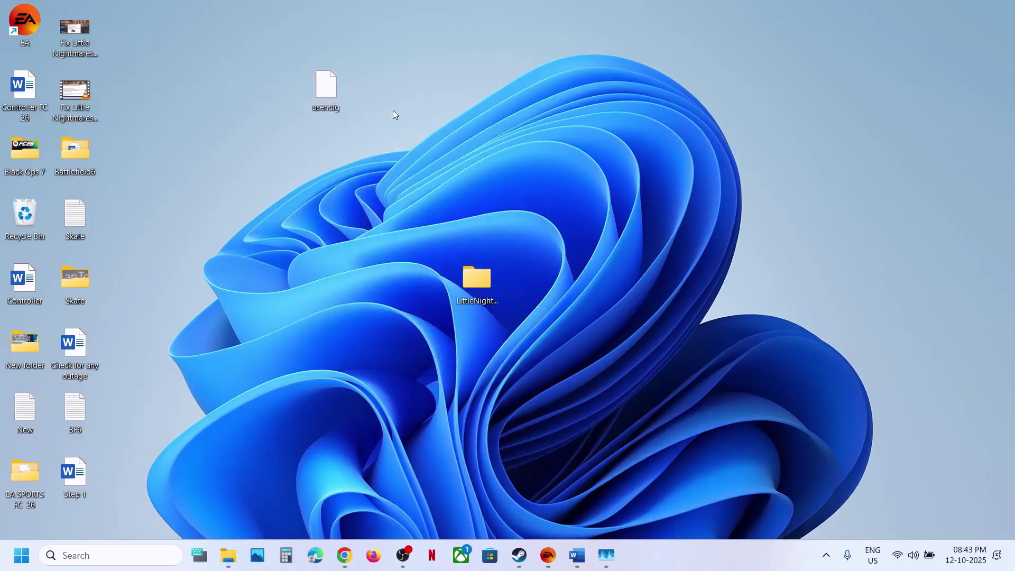
Paste user.cfg into C:\Program Files\EA Games\Battlefield 6, granting administrator permission
click(229, 560)
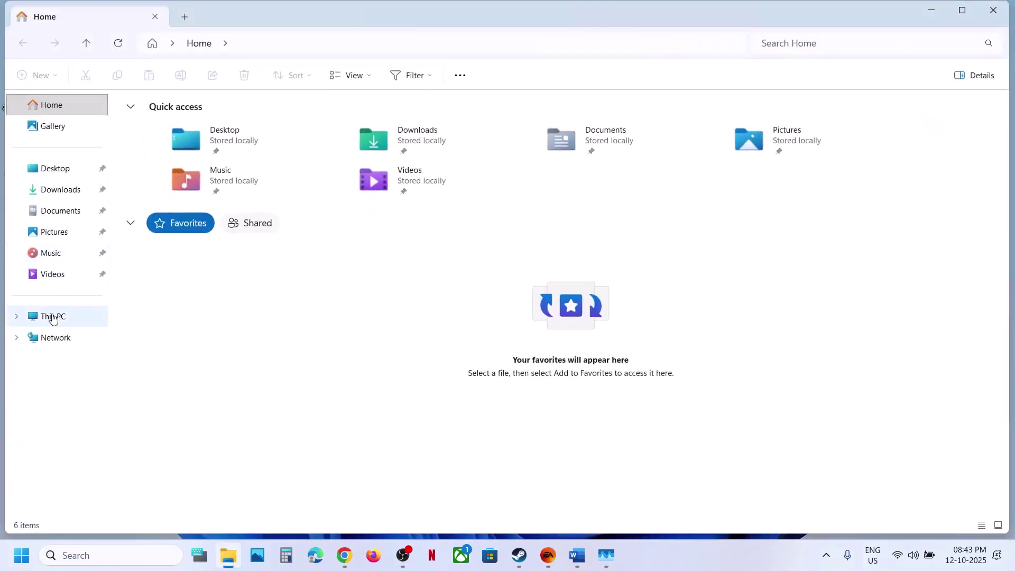
click(59, 316)
double_click(205, 143)
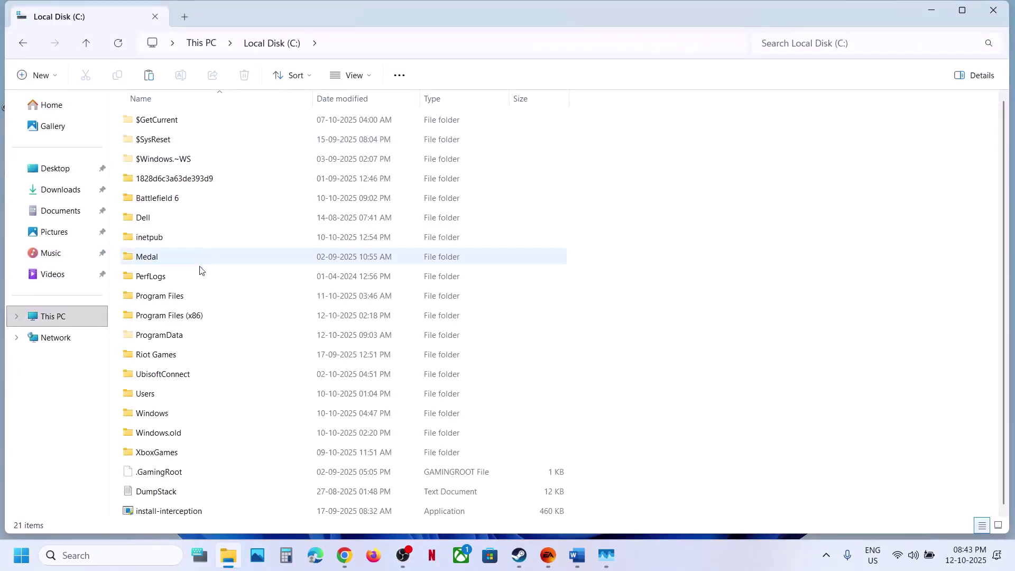
double_click(180, 299)
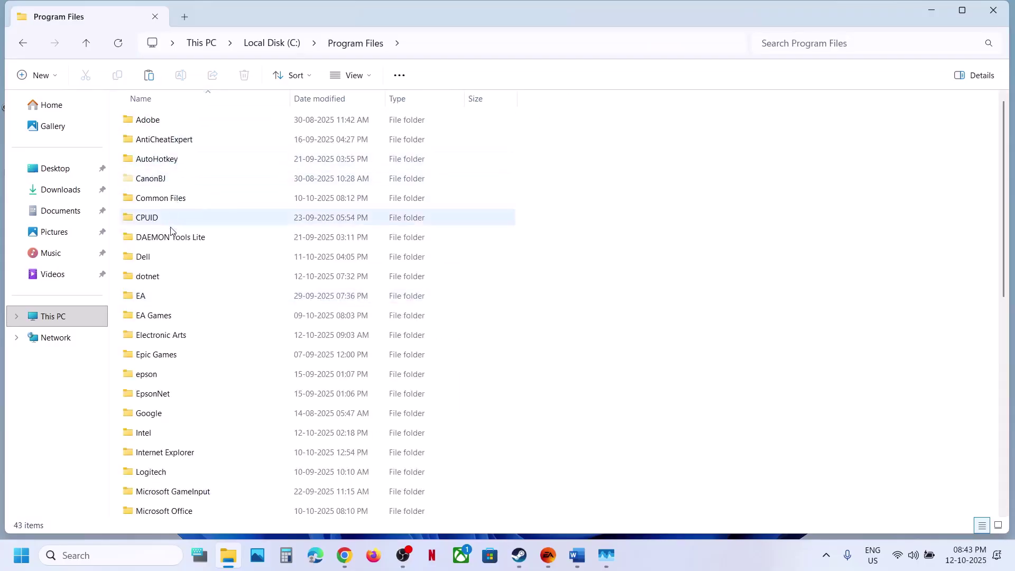
double_click(158, 313)
double_click(161, 124)
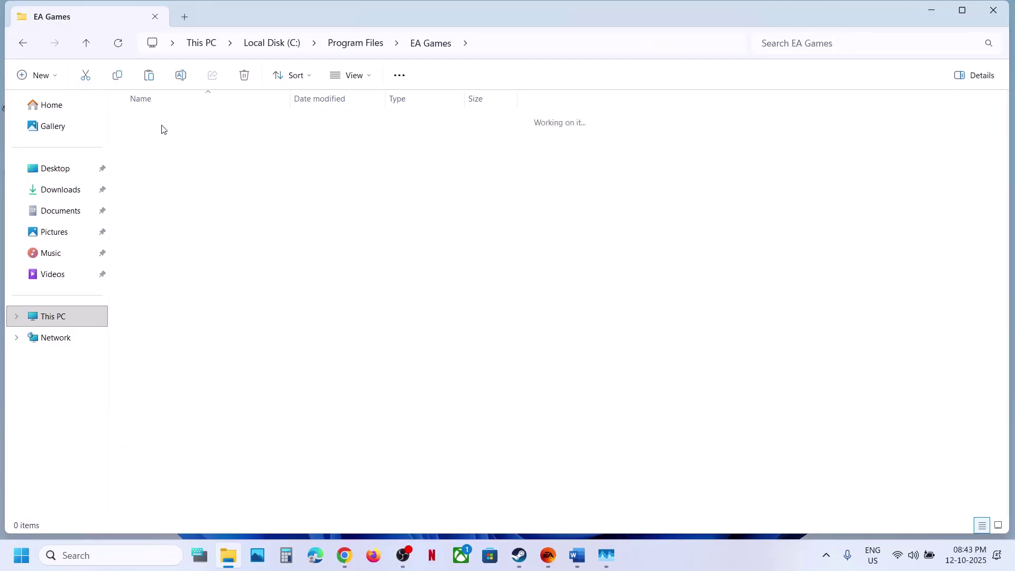
key(ctrl+v)
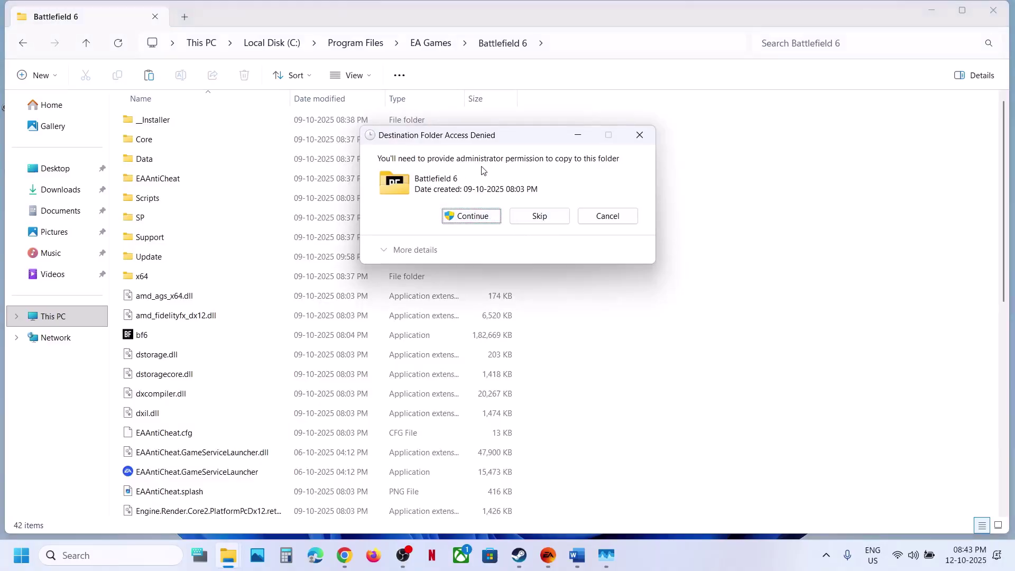
click(484, 214)
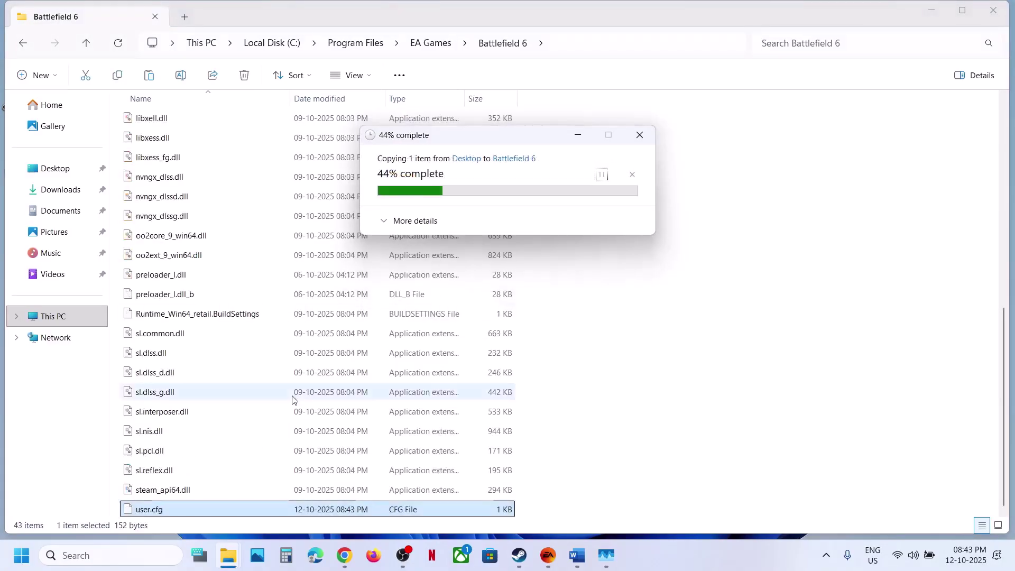
click(158, 512)
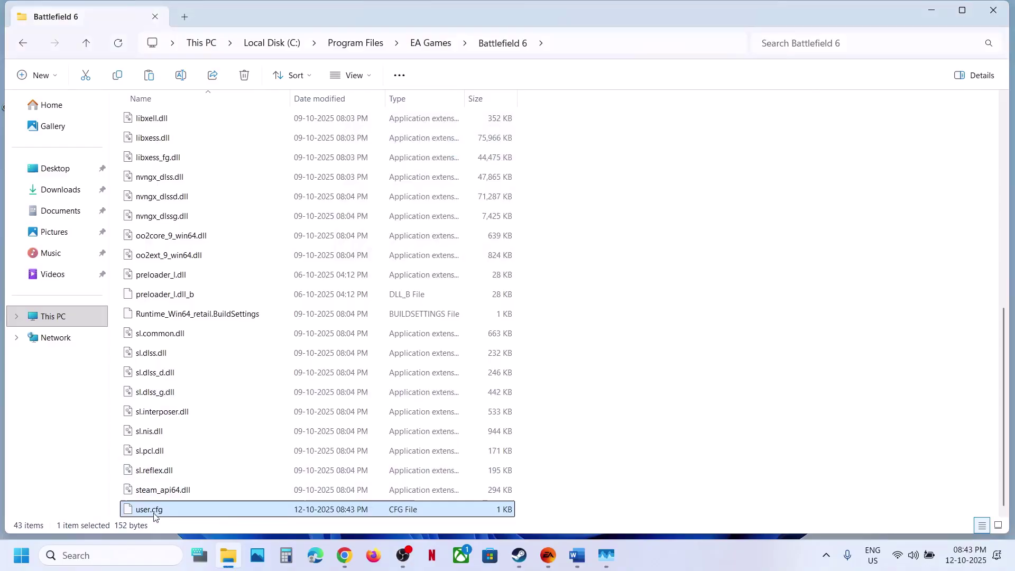
click(548, 555)
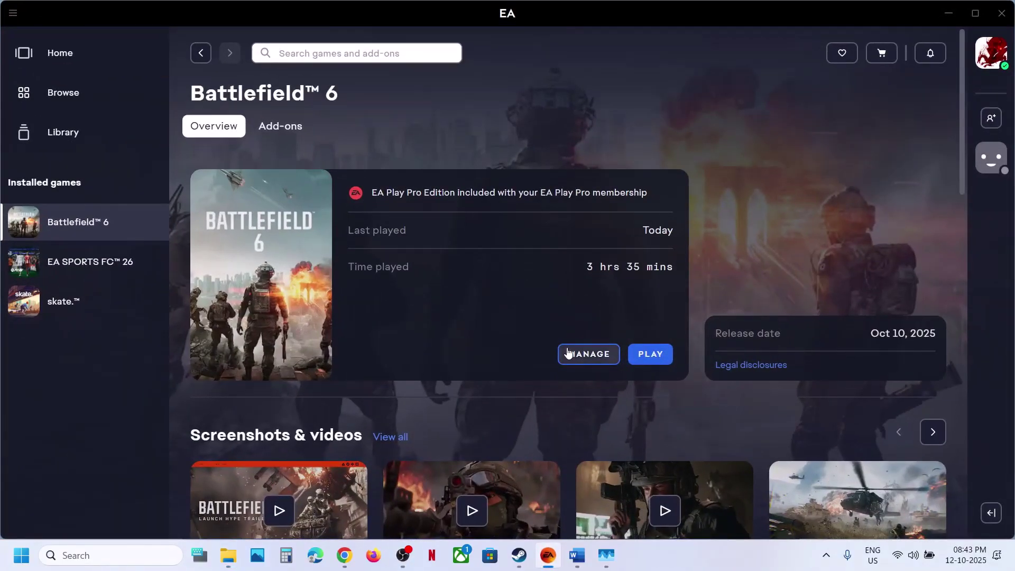
Check the Word notes and highlight the next instruction, 'Make changes in the power options.'
click(576, 555)
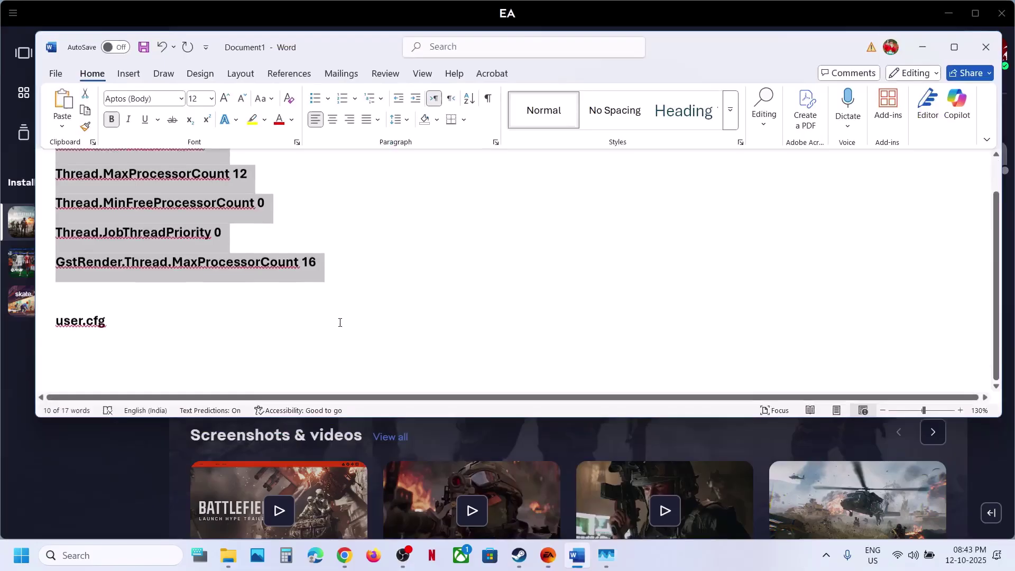
scroll(340, 322, down, 2)
click(922, 47)
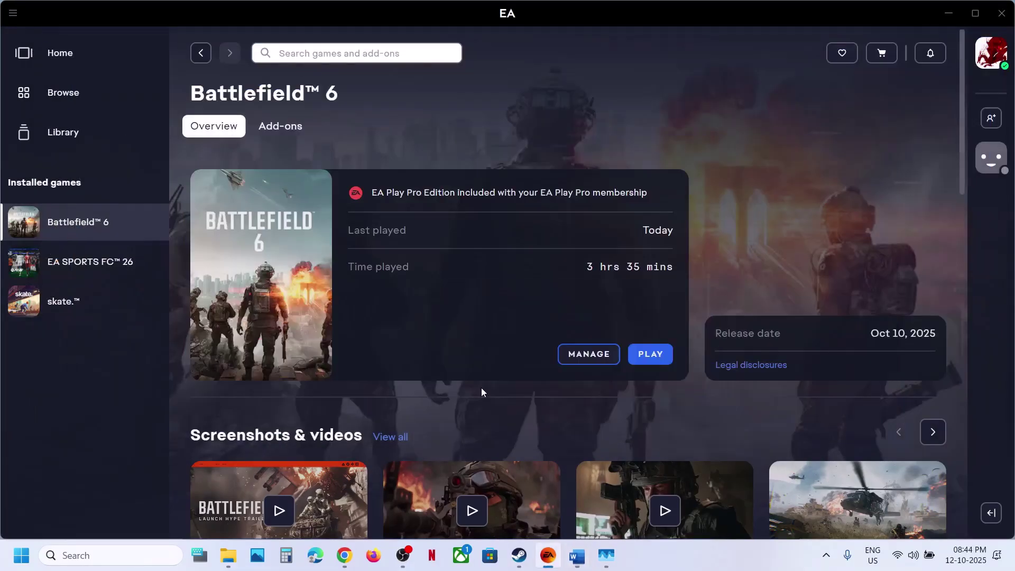
click(229, 555)
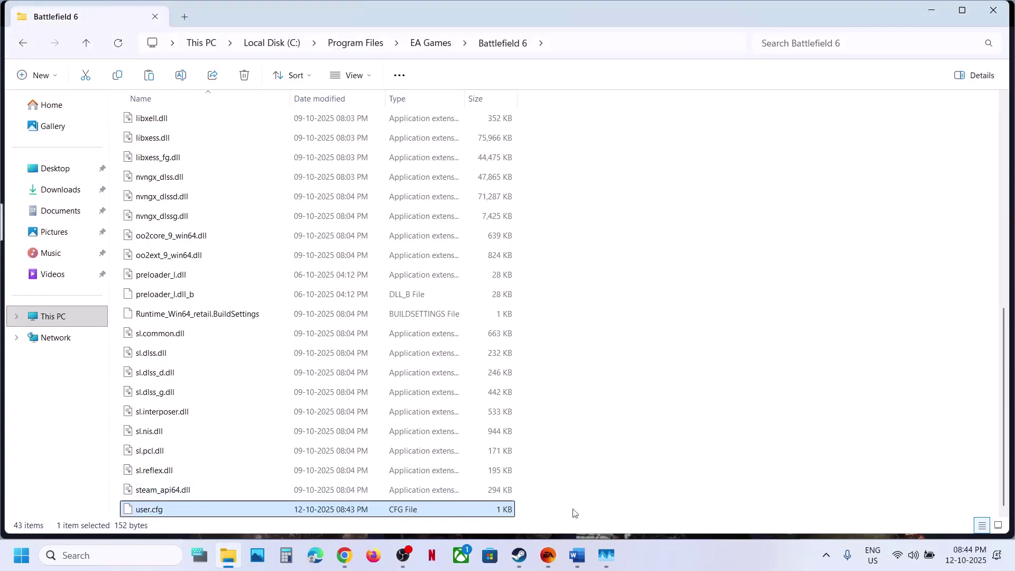
click(577, 557)
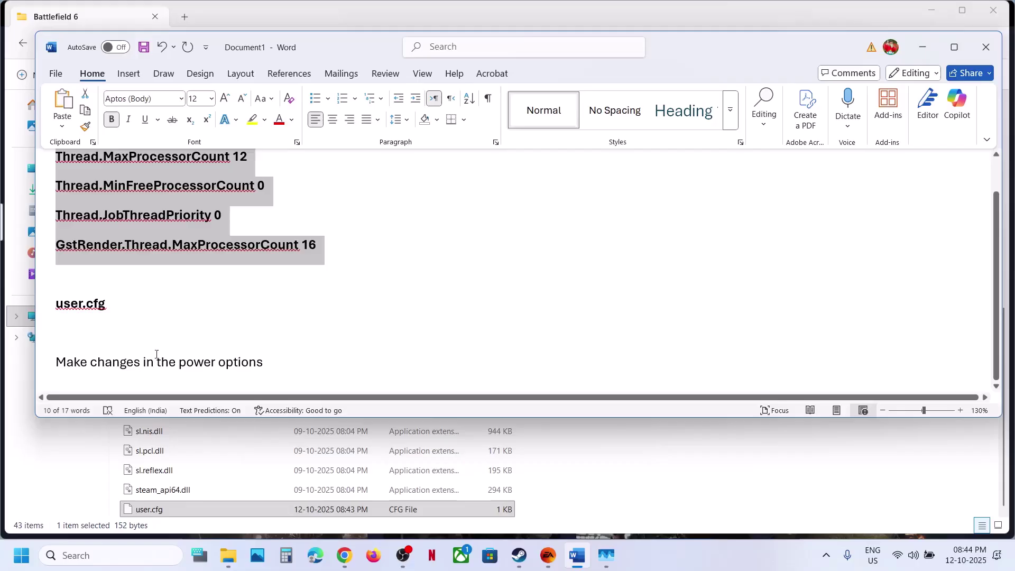
drag(64, 367, 127, 373)
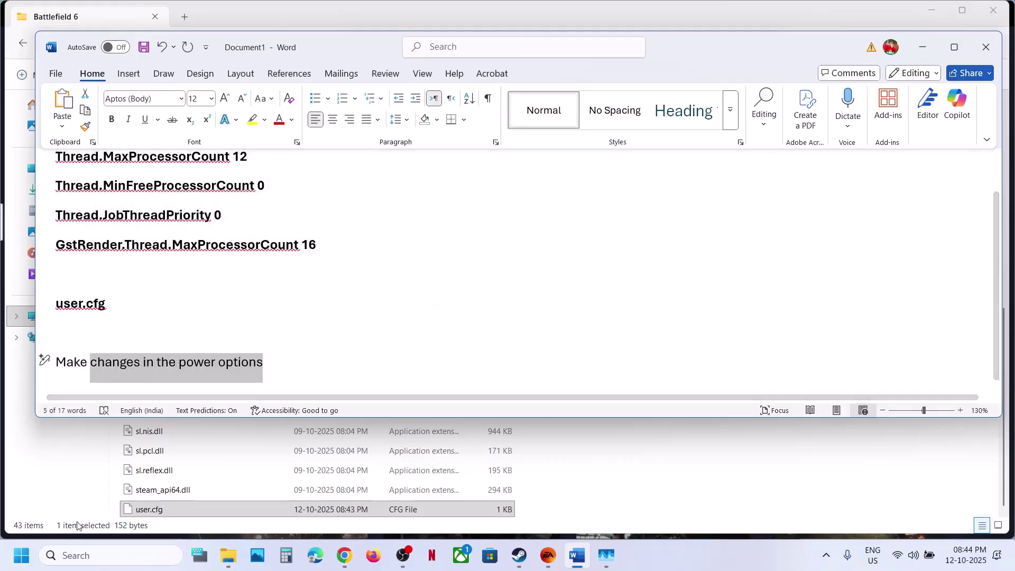
Open Control Panel and go to Hardware and Sound > Power Options > Balanced plan settings
click(75, 556)
text(cont)
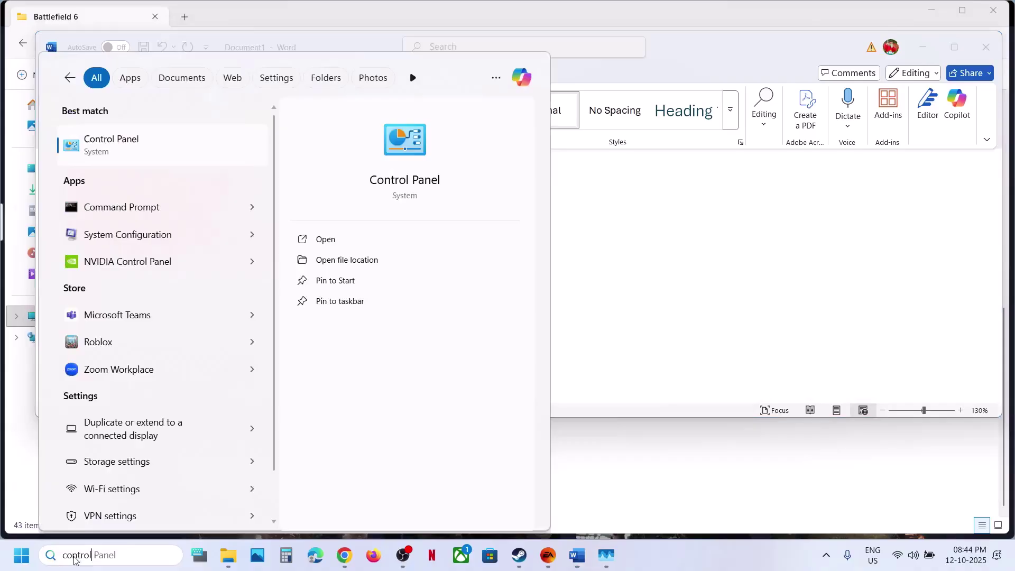
text(rol)
key(Return)
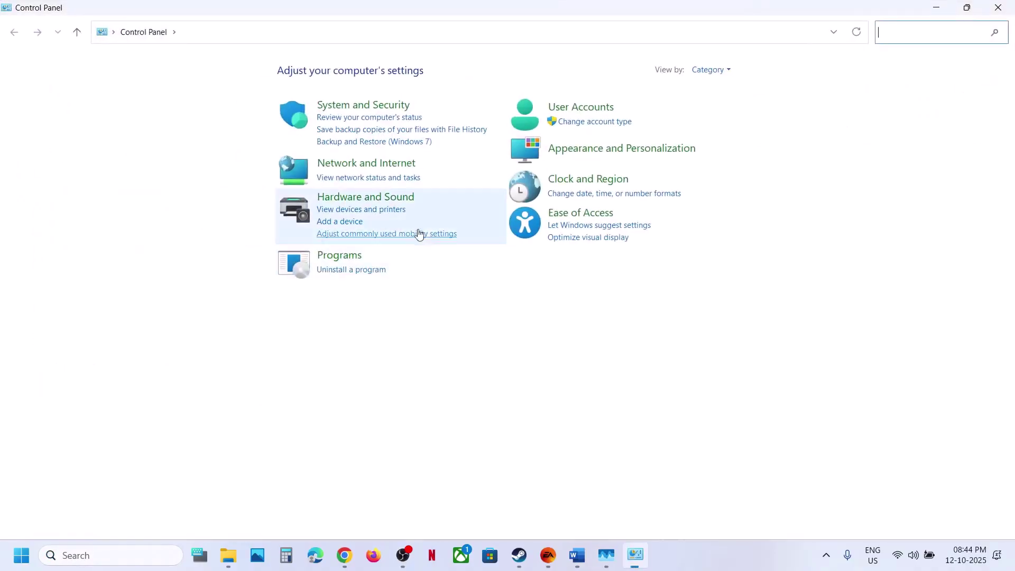
click(386, 200)
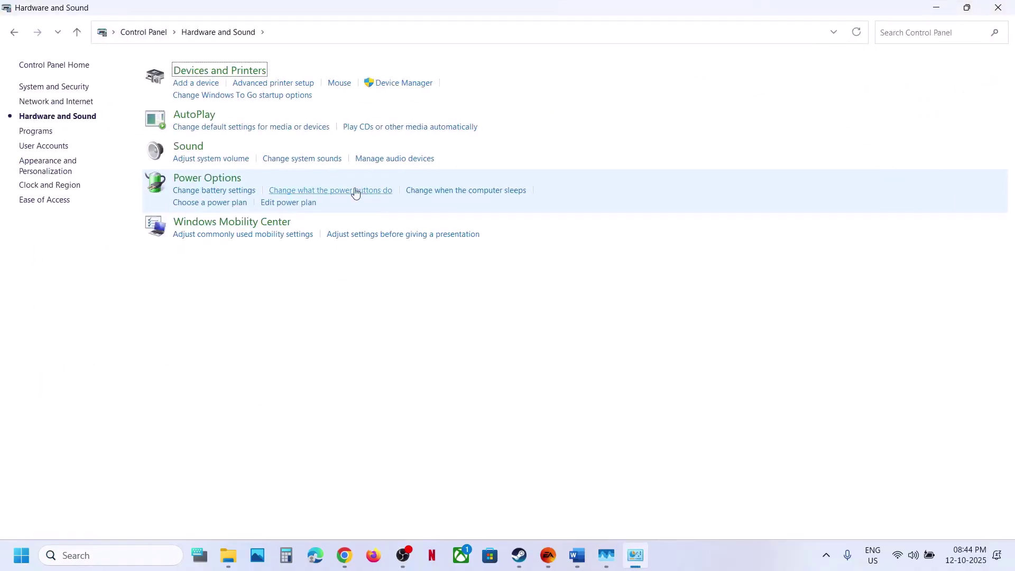
click(208, 178)
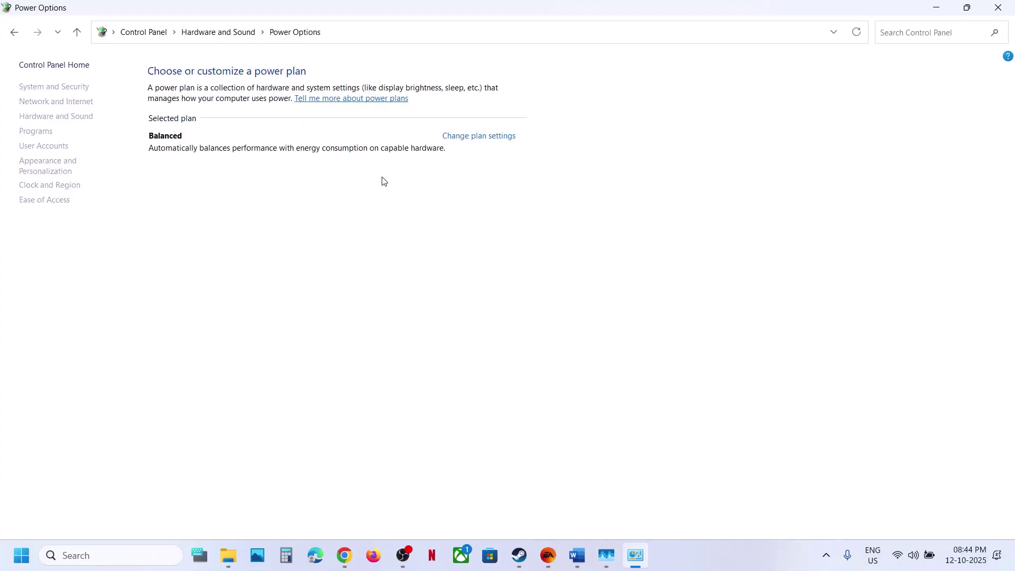
click(469, 136)
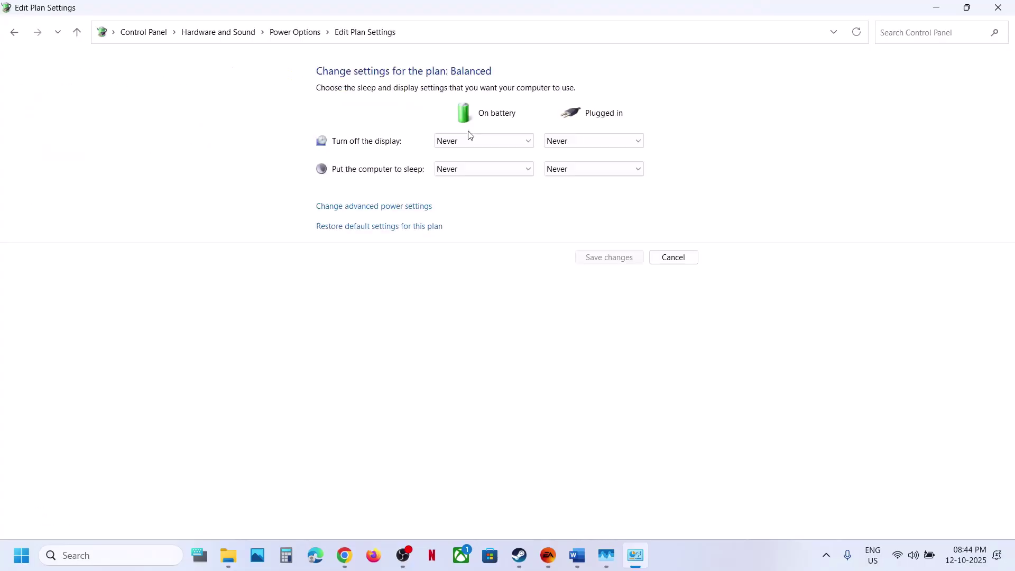
In advanced power settings, set the on-battery maximum processor state to 95%
click(367, 209)
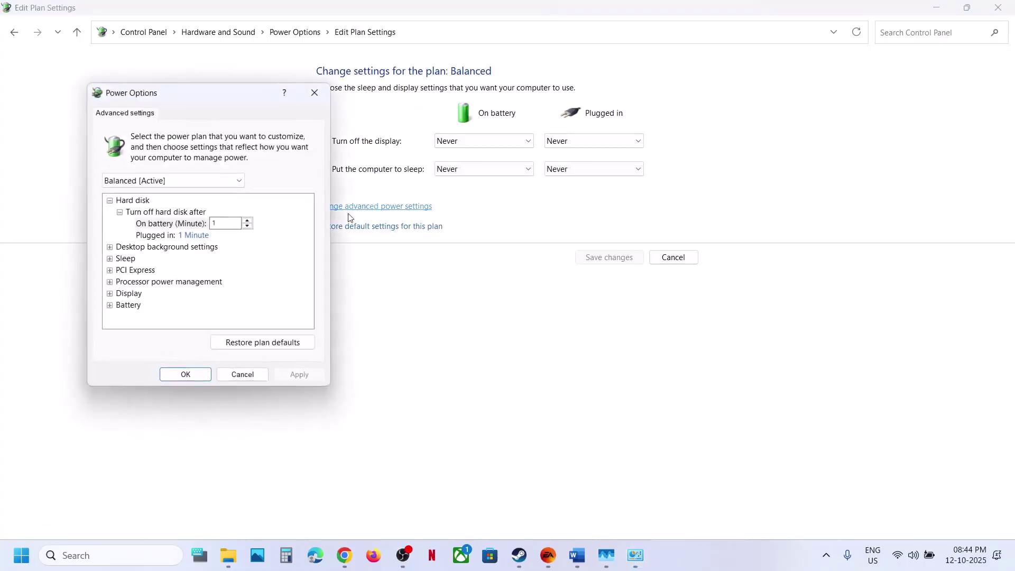
click(109, 282)
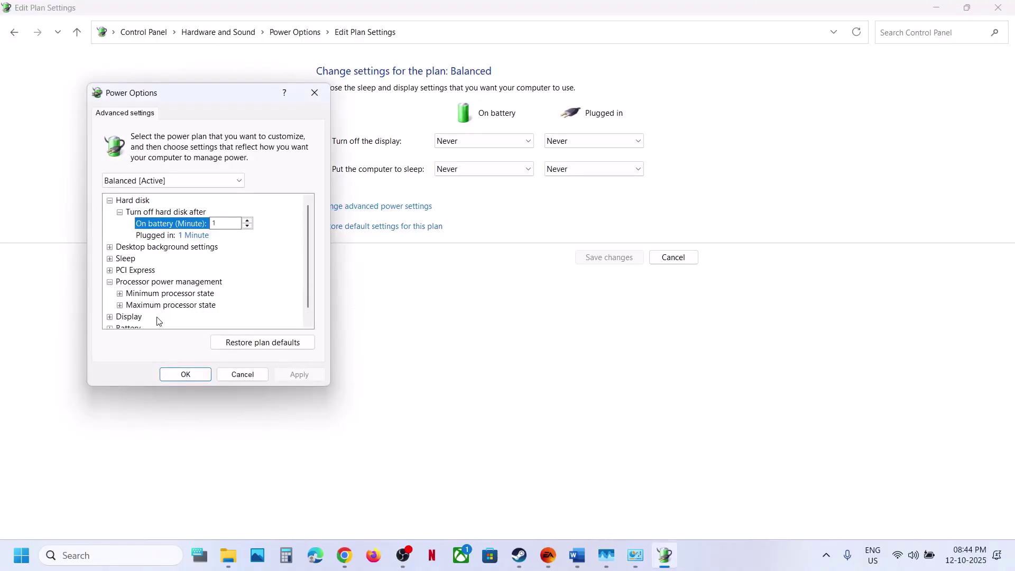
click(120, 305)
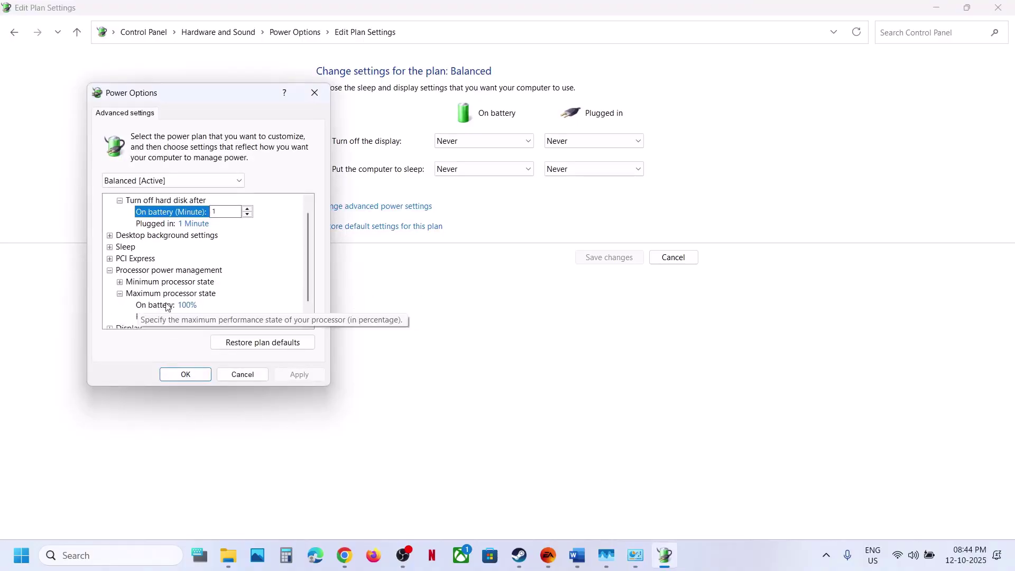
click(192, 306)
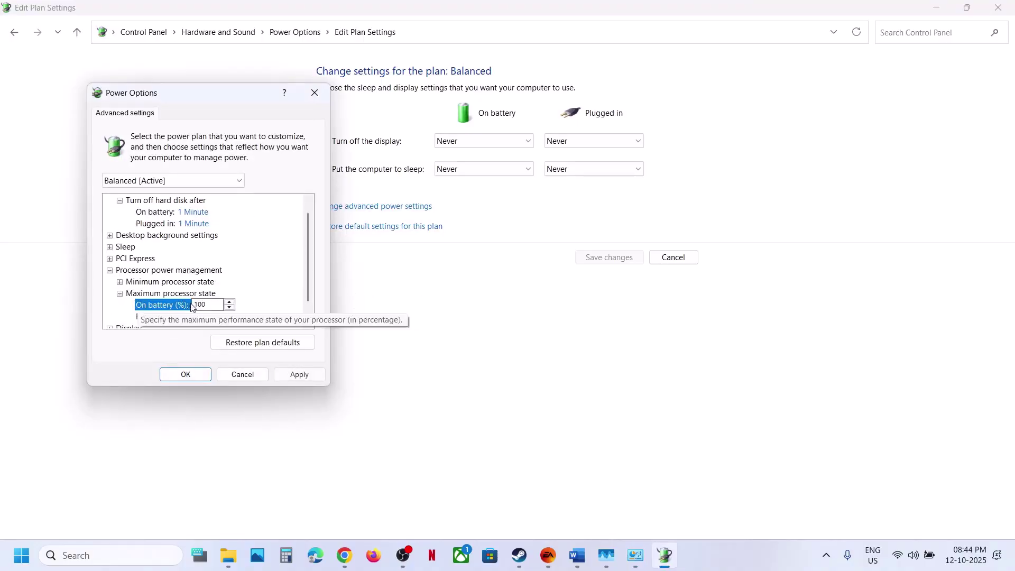
click(230, 308)
click(230, 308)
click(230, 309)
click(230, 309)
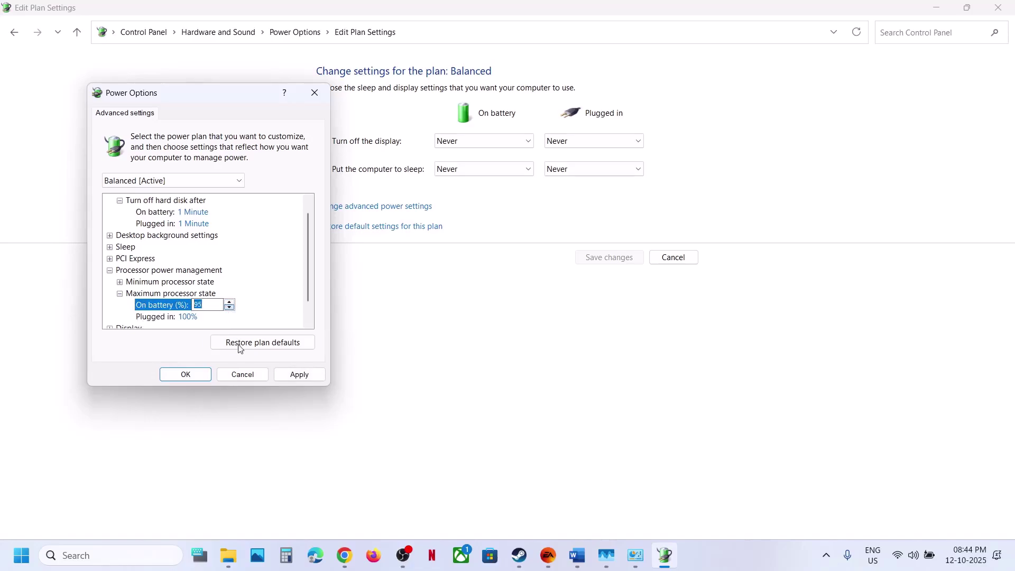
Set the plugged-in maximum processor state to 95% and apply the changes
click(189, 317)
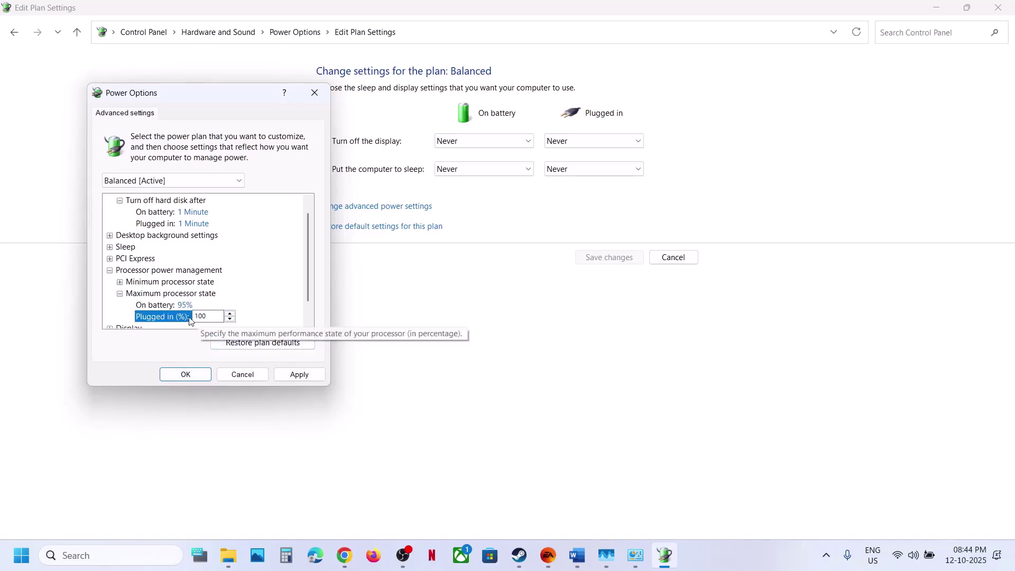
click(230, 318)
click(230, 318)
click(230, 319)
click(230, 319)
click(229, 318)
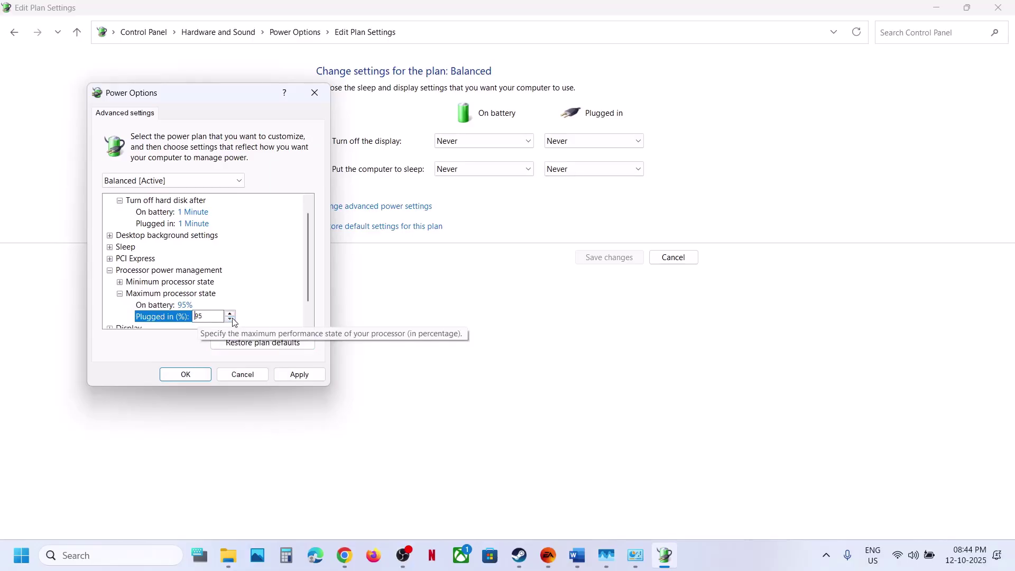
click(298, 375)
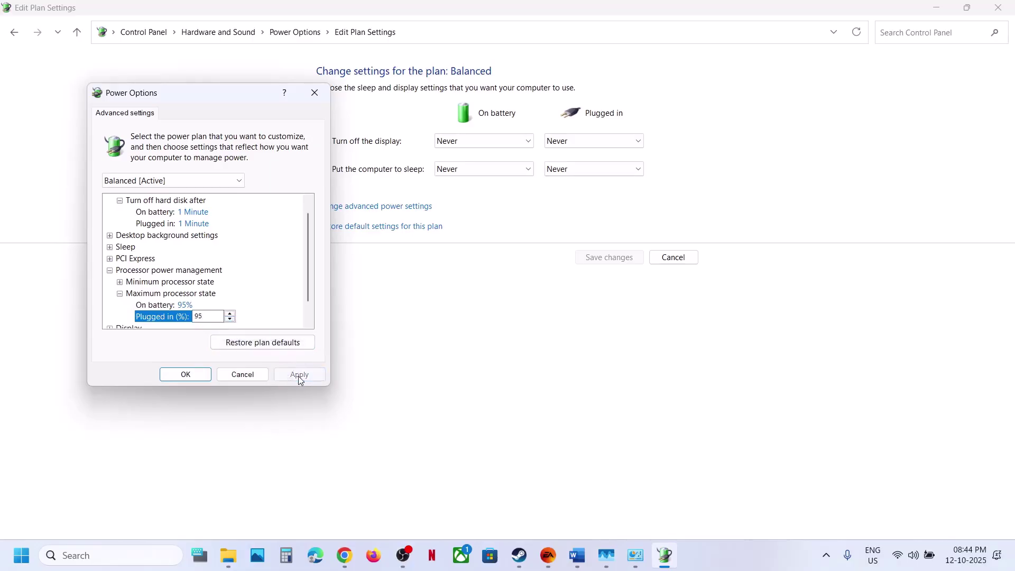
click(187, 374)
Reopen advanced power settings and raise the on-battery maximum processor state back to 100%
click(548, 555)
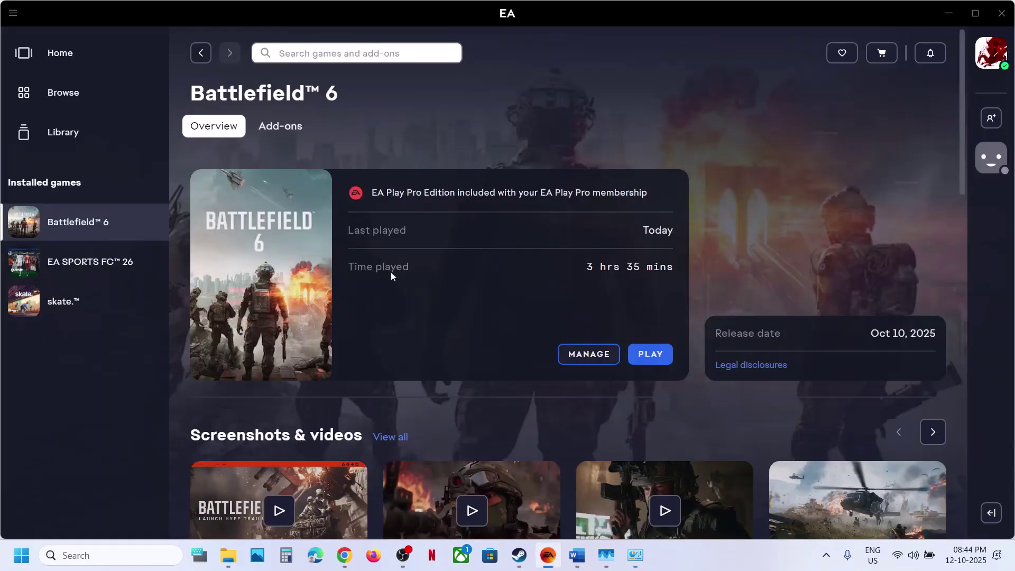
click(636, 556)
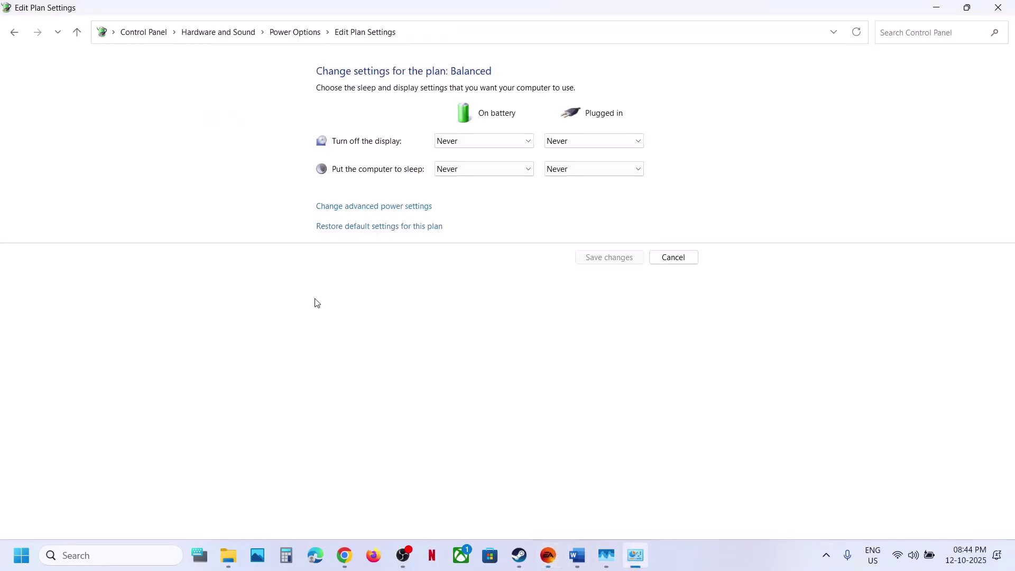
click(389, 210)
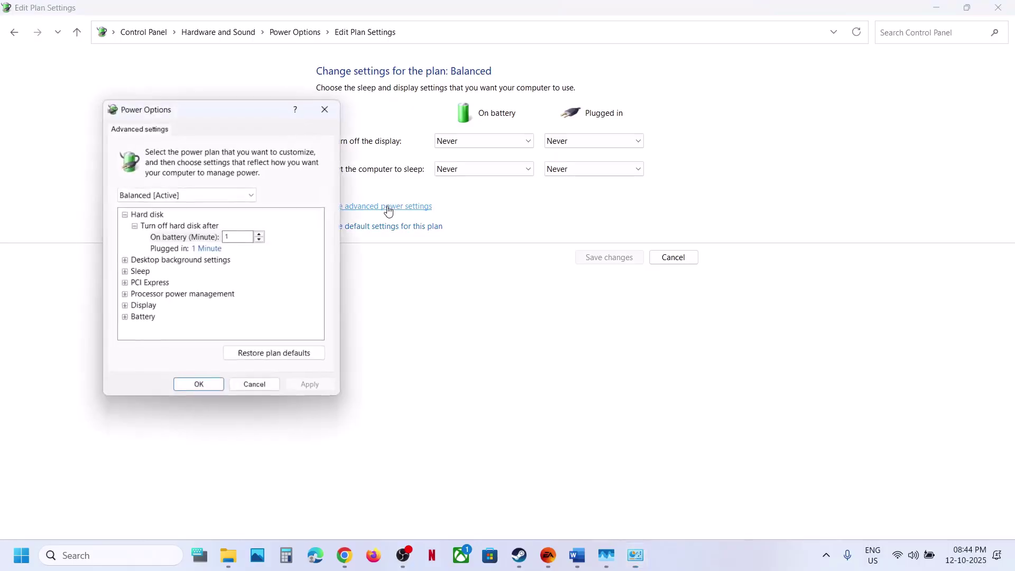
click(124, 295)
click(134, 319)
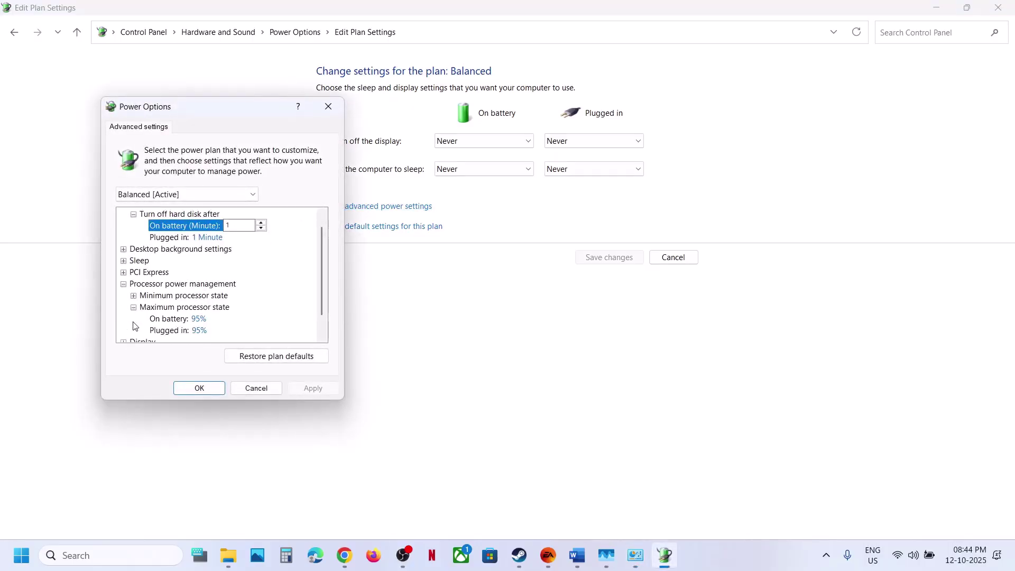
click(199, 319)
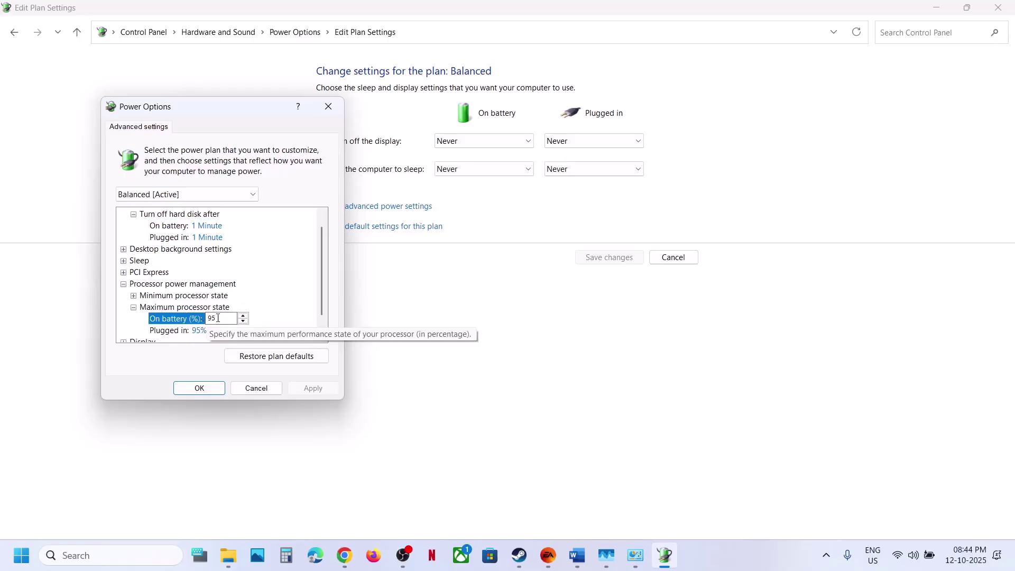
click(244, 316)
click(244, 315)
click(244, 315)
click(244, 315)
click(244, 316)
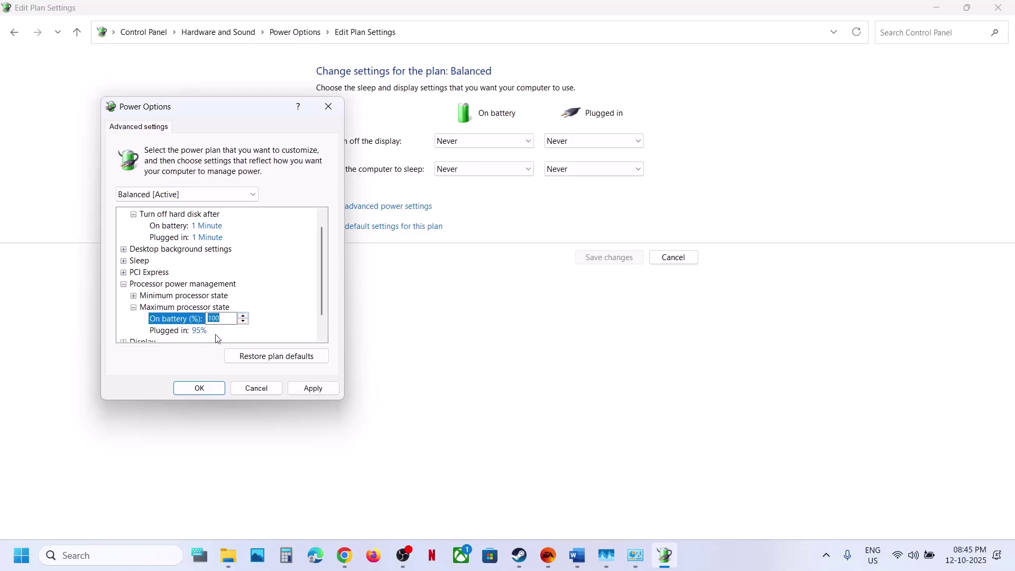
Raise the plugged-in maximum processor state to 100%, apply, and return to the EA app
click(201, 331)
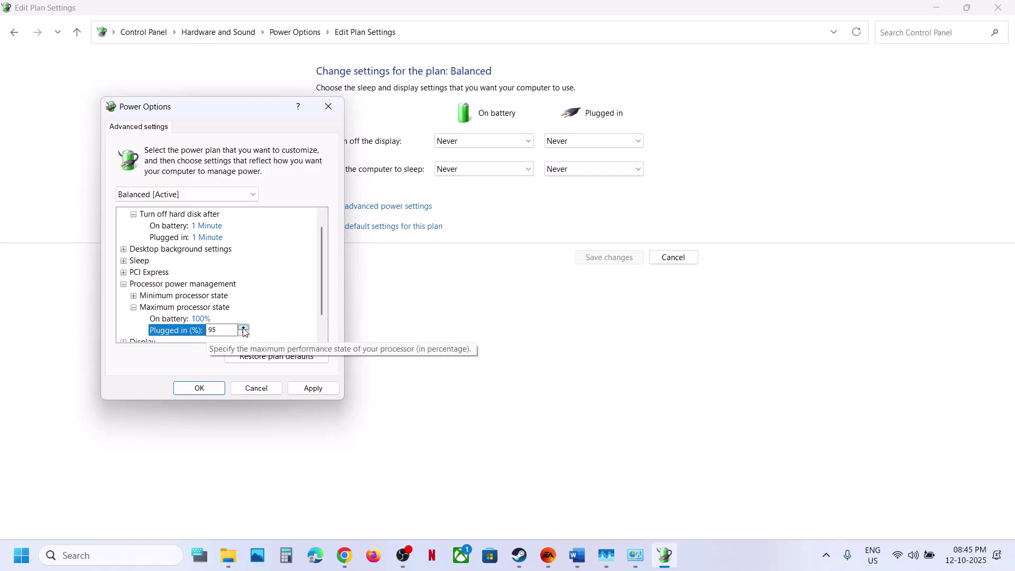
click(244, 328)
click(244, 328)
click(244, 328)
click(244, 328)
click(307, 389)
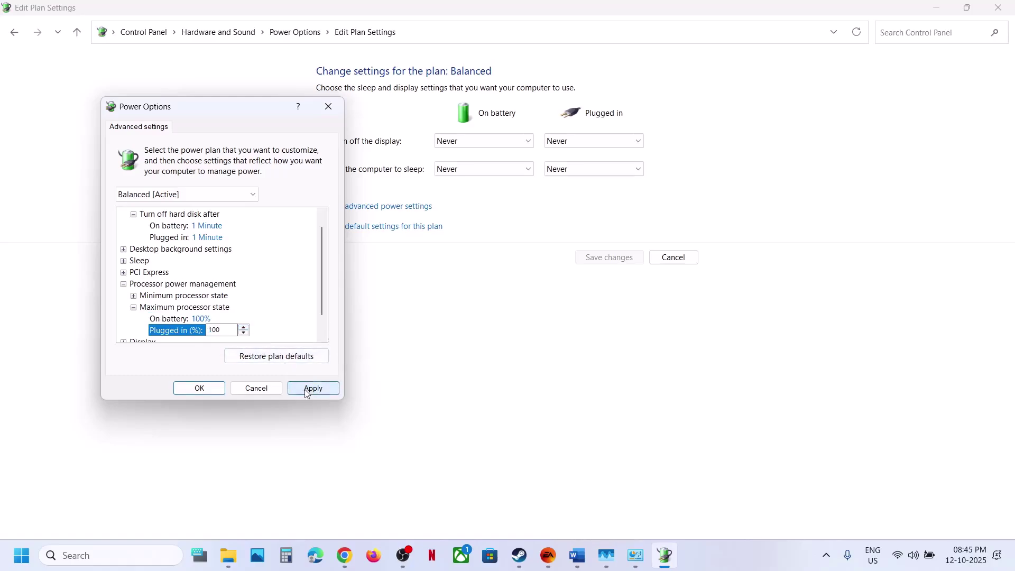
click(188, 392)
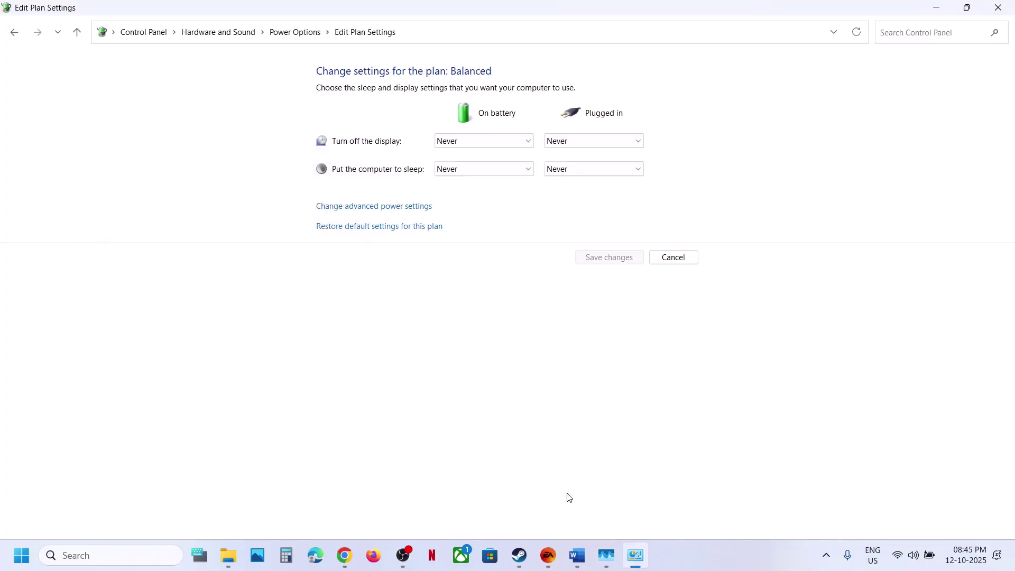
click(548, 555)
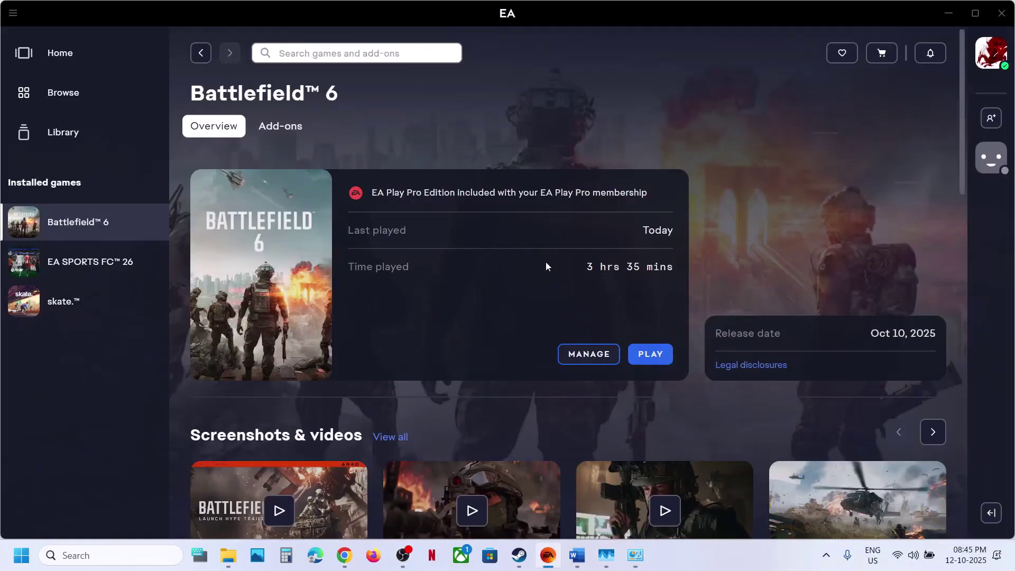